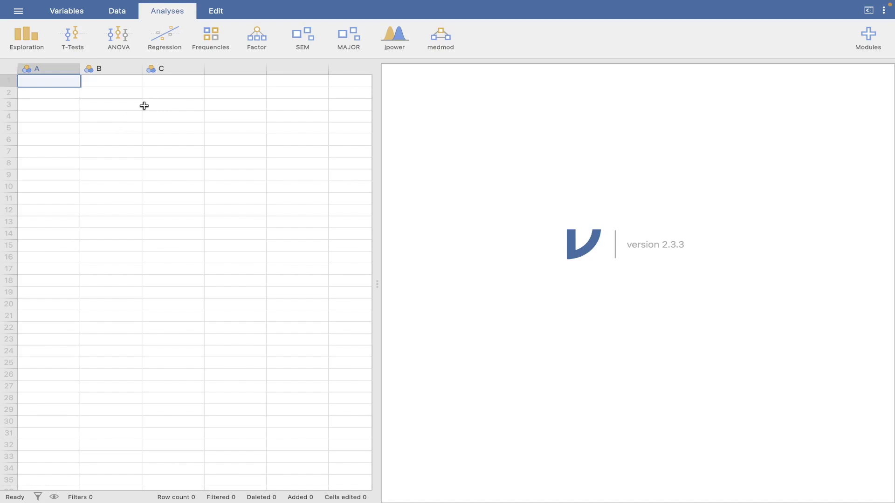
- Switch away from the full-screen jamovi window to the macOS desktop
{"action": "key", "text": "super+Tab"}
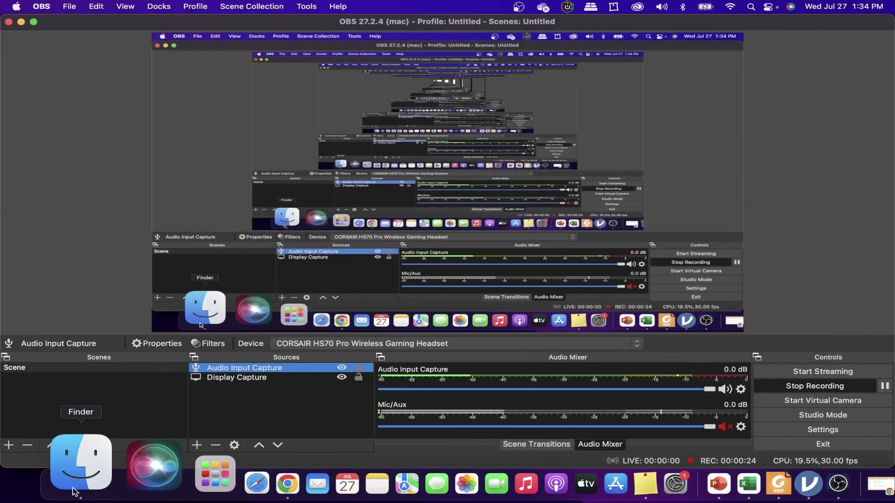
- Open meta analysis sample.xlsx from the Downloads folder in Excel via a new Finder window
{"action": "key", "text": "super+n"}
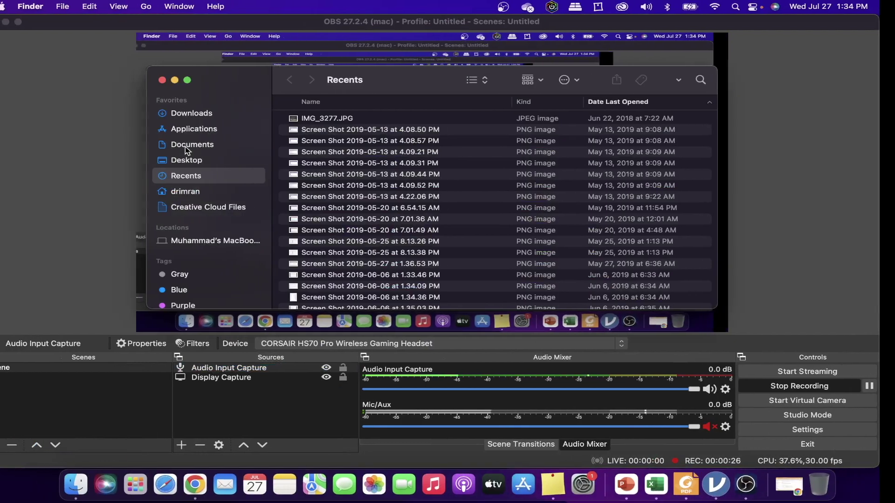
{"action": "left_click", "coordinate": [207, 114]}
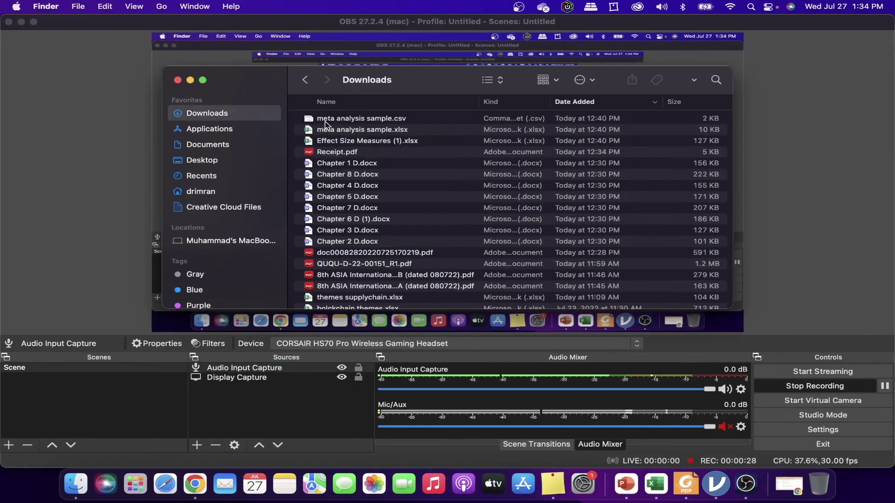
{"action": "double_click", "coordinate": [356, 132]}
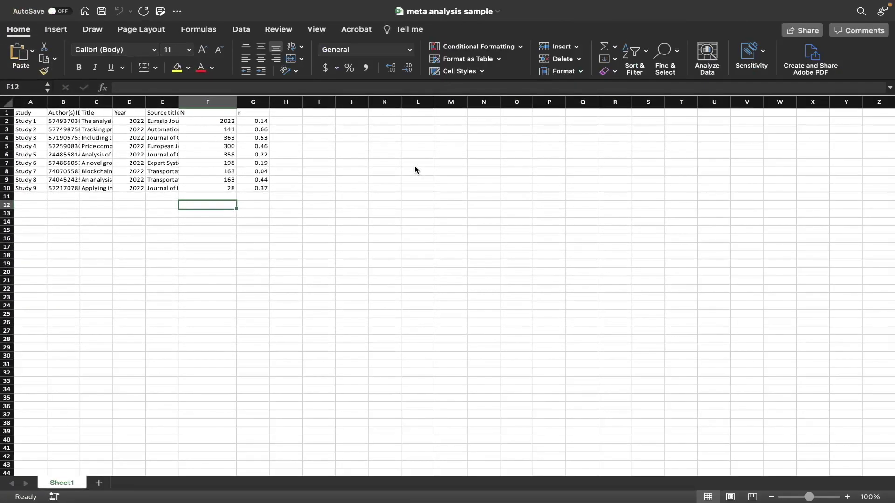
- Inspect the N and r headings and select cell H1 for a new heading
{"action": "left_click", "coordinate": [285, 111]}
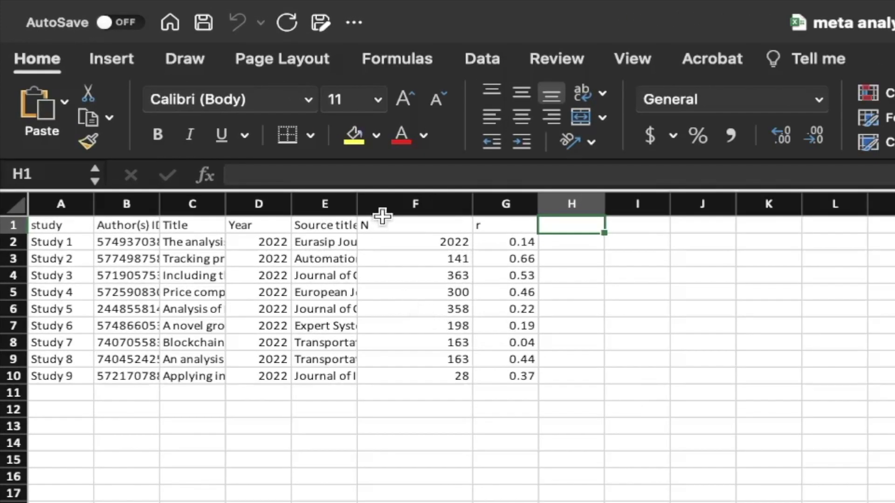
{"action": "left_click", "coordinate": [384, 223]}
{"action": "left_click", "coordinate": [508, 225]}
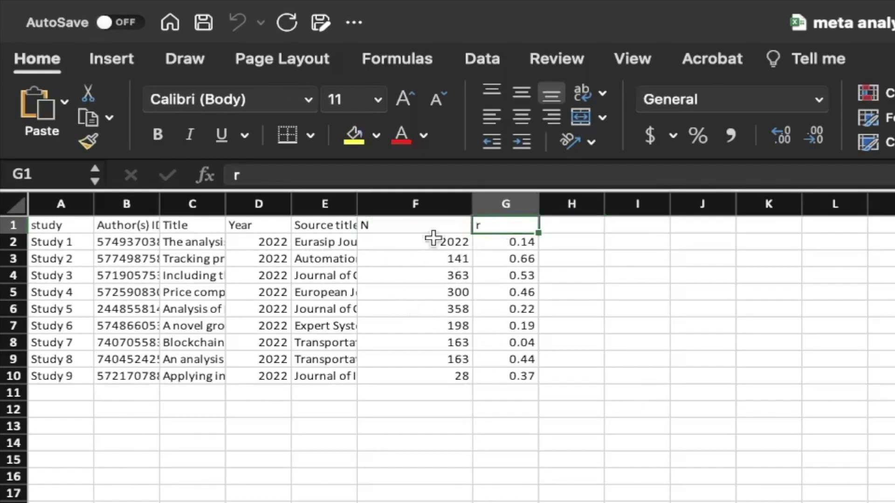
{"action": "left_click", "coordinate": [415, 225]}
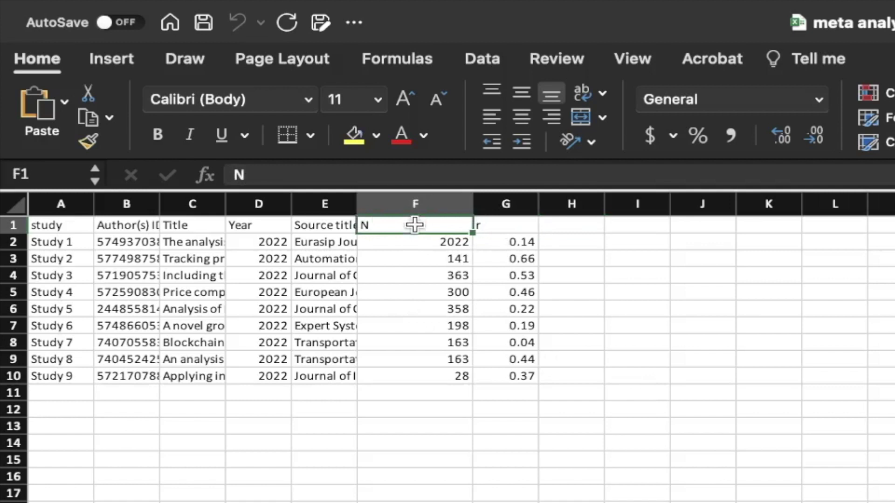
{"action": "left_click", "coordinate": [504, 227]}
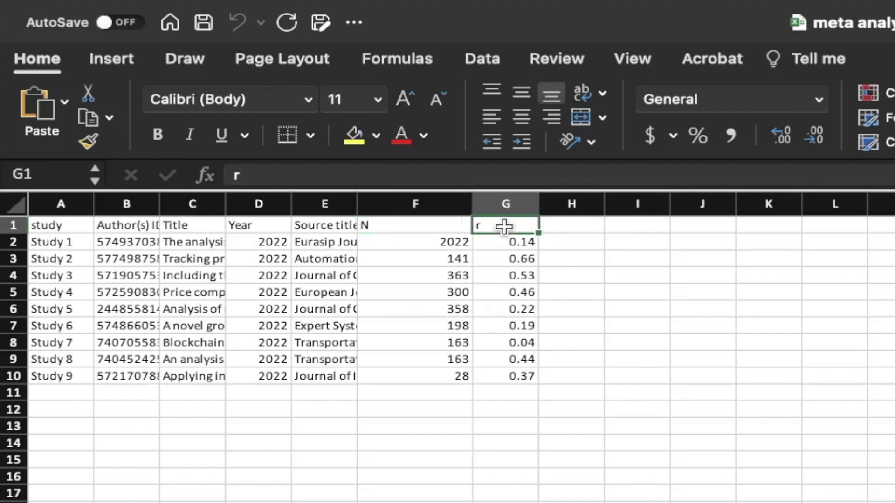
{"action": "left_click", "coordinate": [557, 224]}
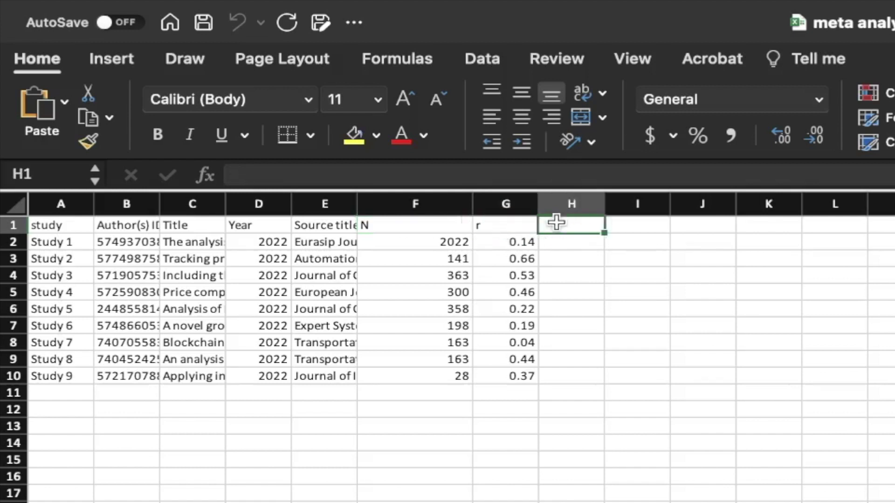
{"action": "type", "text": "MODERATOR"}
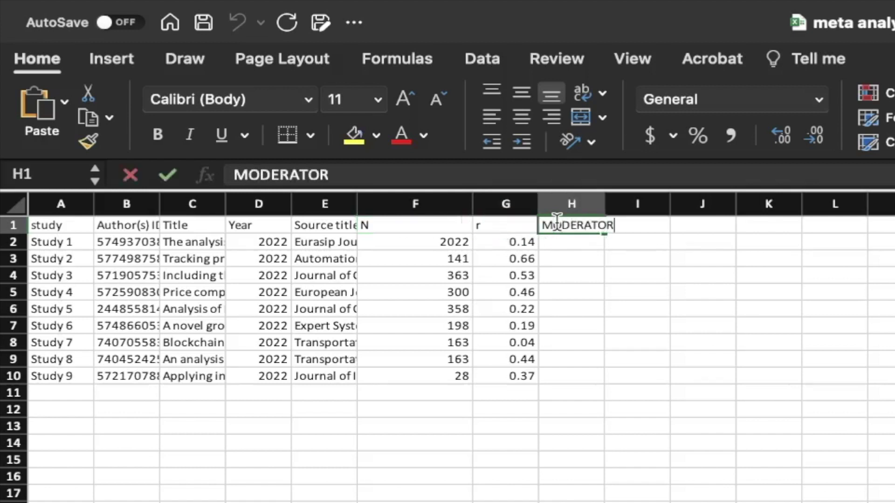
- Replace the mistyped heading text with GENDER in H1 and commit it
{"action": "key", "text": "BackSpace"}
{"action": "key", "text": "BackSpace"}
{"action": "key", "text": "BackSpace"}
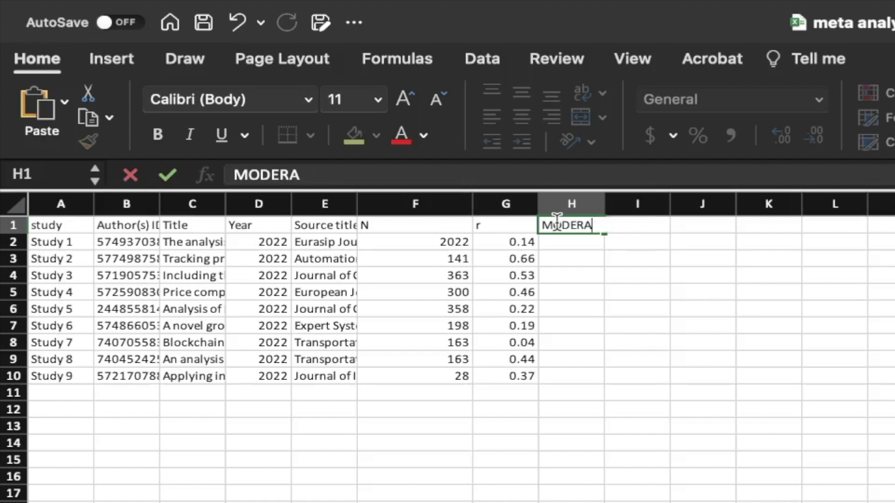
{"action": "key", "text": "BackSpace"}
{"action": "key", "text": "BackSpace"}
{"action": "key", "text": "BackSpace"}
{"action": "key", "text": "BackSpace"}
{"action": "key", "text": "BackSpace"}
{"action": "type", "text": "G"}
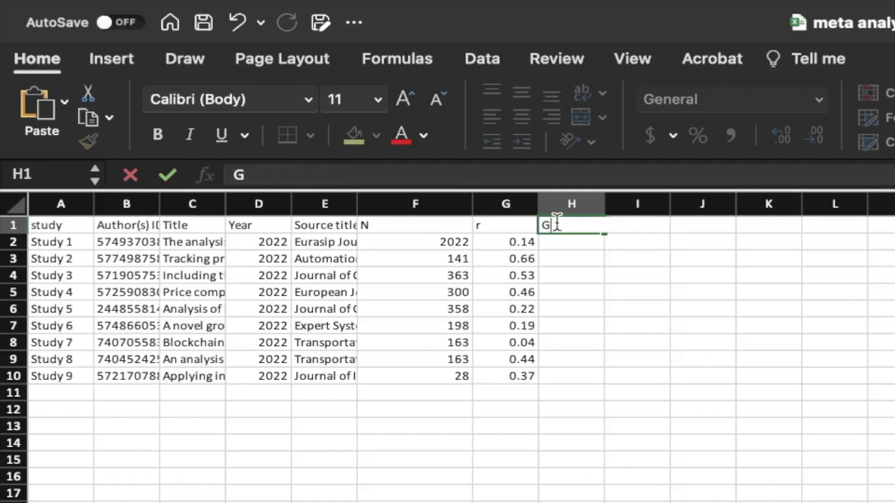
{"action": "type", "text": "ENDER"}
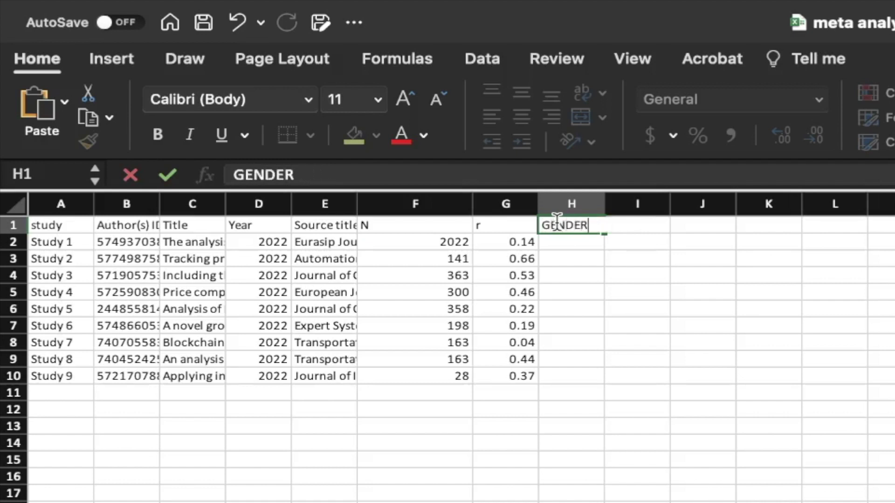
{"action": "key", "text": "Return"}
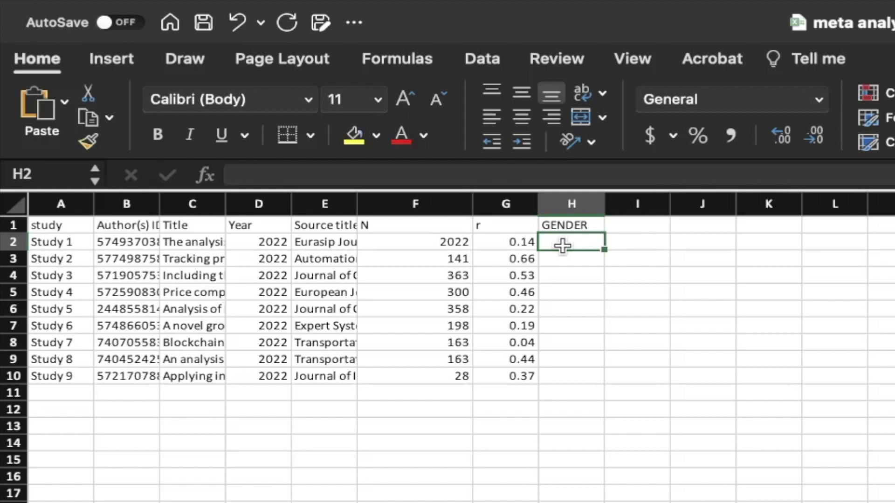
{"action": "type", "text": "1"}
- Enter gender code 1 for Studies 1–5 in cells H2:H6
{"action": "key", "text": "Return"}
{"action": "type", "text": "1"}
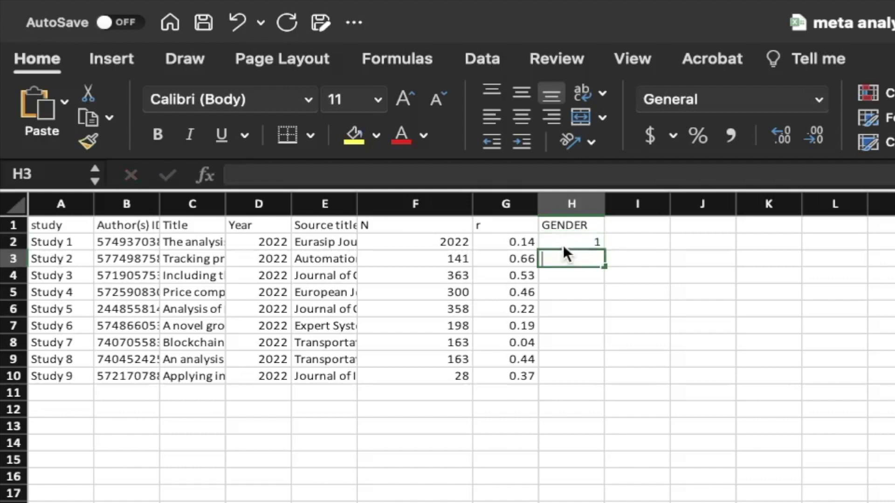
{"action": "key", "text": "Return"}
{"action": "type", "text": "1"}
{"action": "key", "text": "Return"}
{"action": "type", "text": "1"}
{"action": "key", "text": "Return"}
{"action": "type", "text": "1"}
{"action": "key", "text": "Return"}
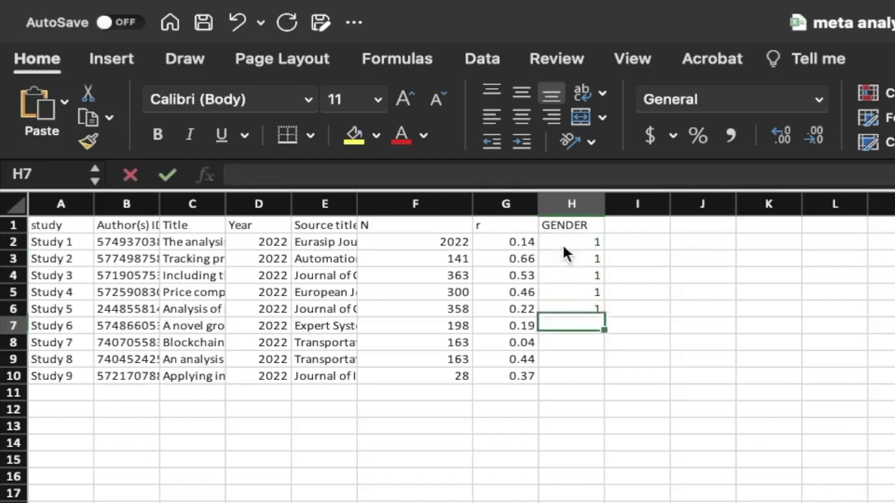
{"action": "type", "text": "2"}
- Enter gender code 2 for Studies 6–9 in H7:H10 and save the workbook
{"action": "key", "text": "Return"}
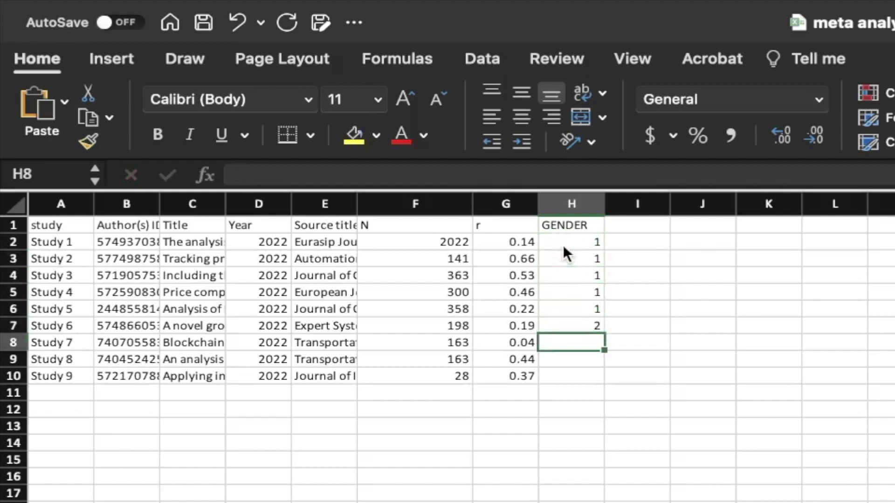
{"action": "type", "text": "2"}
{"action": "key", "text": "Return"}
{"action": "type", "text": "2"}
{"action": "key", "text": "Return"}
{"action": "type", "text": "2"}
{"action": "key", "text": "Return"}
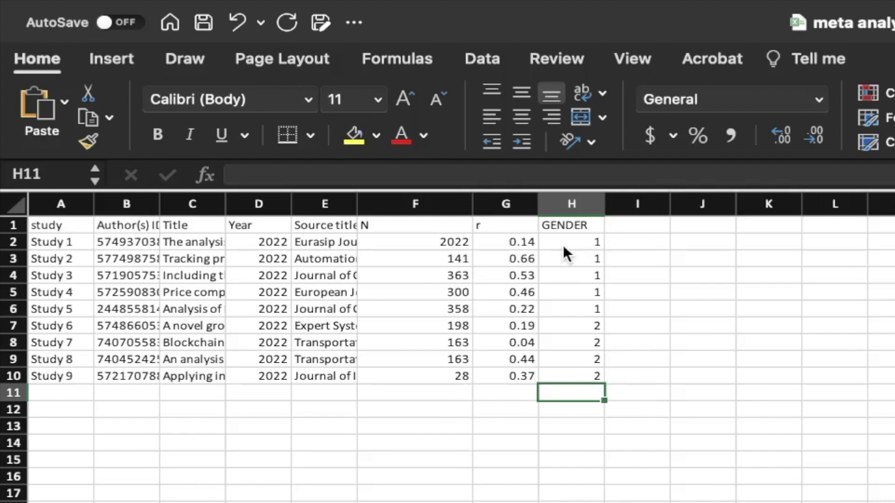
{"action": "left_click", "coordinate": [206, 23]}
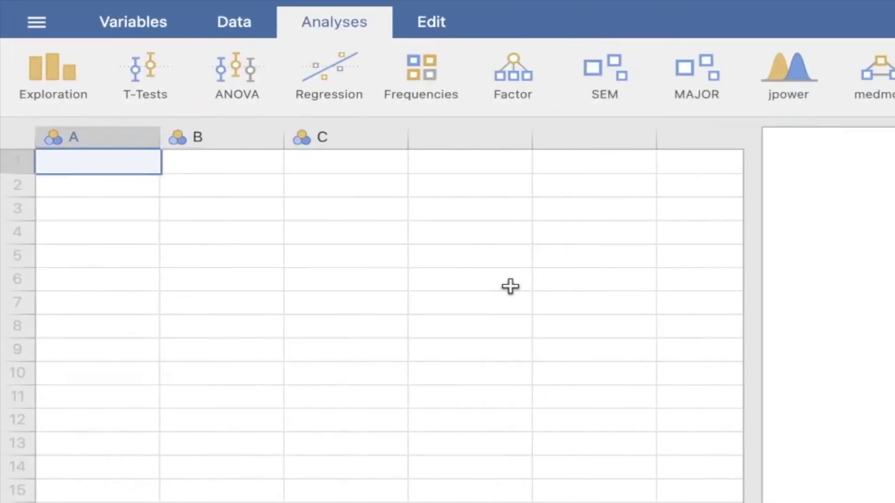
- Explore jamovi's Open menu, data tools and data library looking for a way to load the file
{"action": "left_click", "coordinate": [37, 22]}
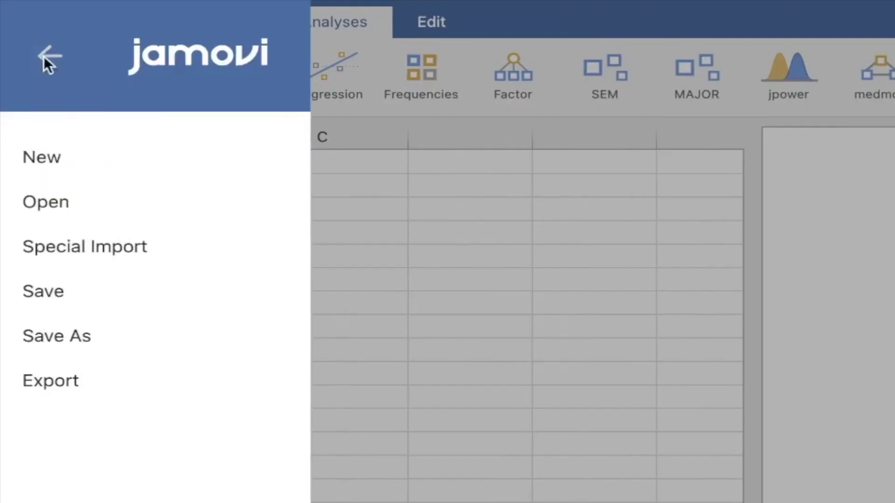
{"action": "left_click", "coordinate": [76, 202]}
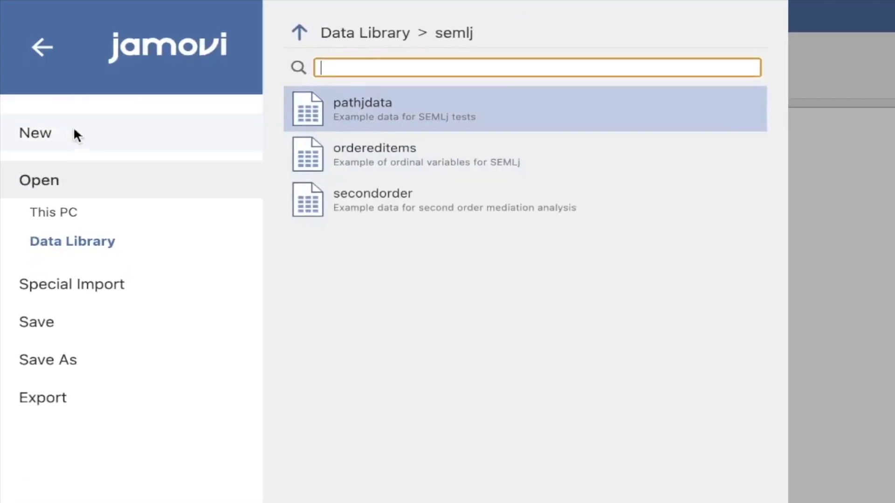
{"action": "left_click", "coordinate": [37, 40]}
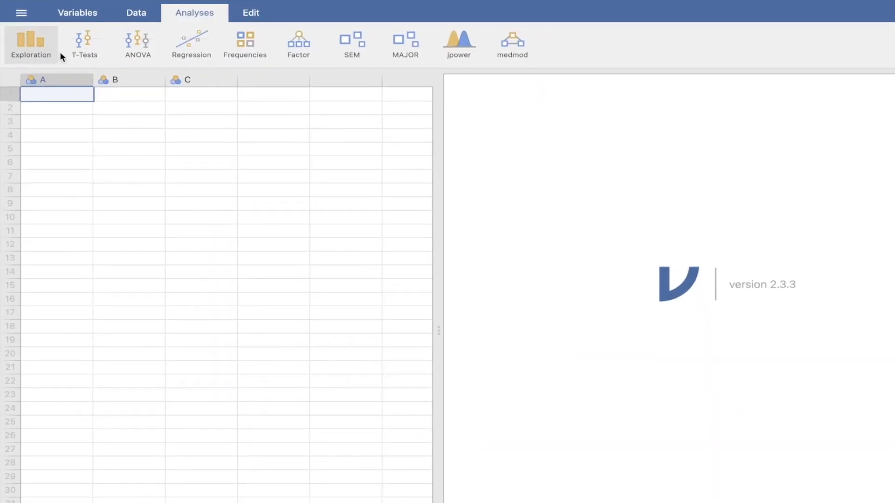
{"action": "left_click", "coordinate": [127, 11]}
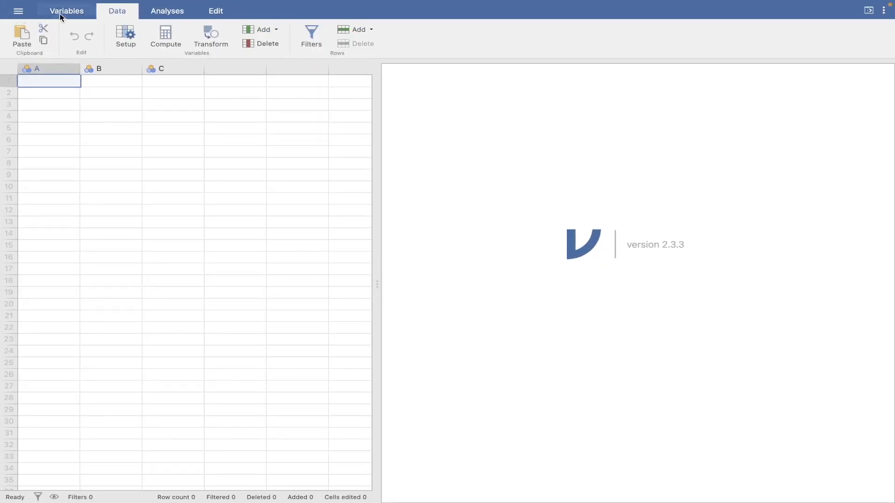
{"action": "left_click", "coordinate": [263, 29]}
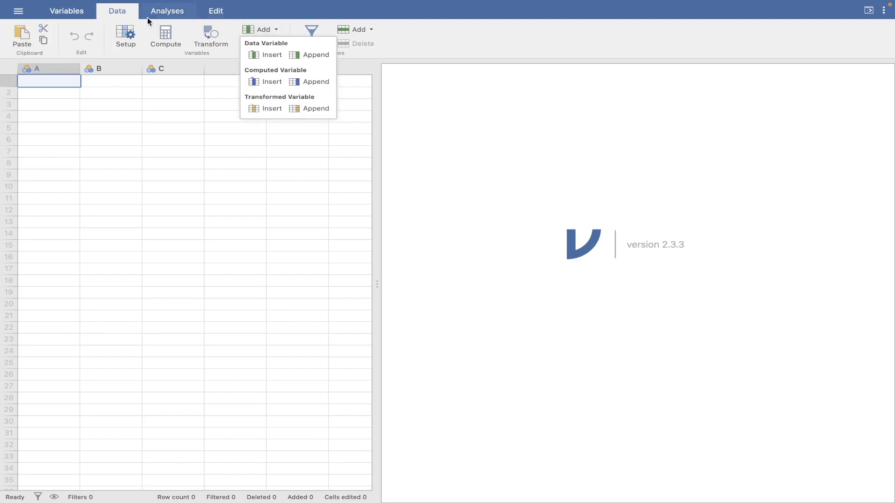
{"action": "left_click", "coordinate": [19, 11]}
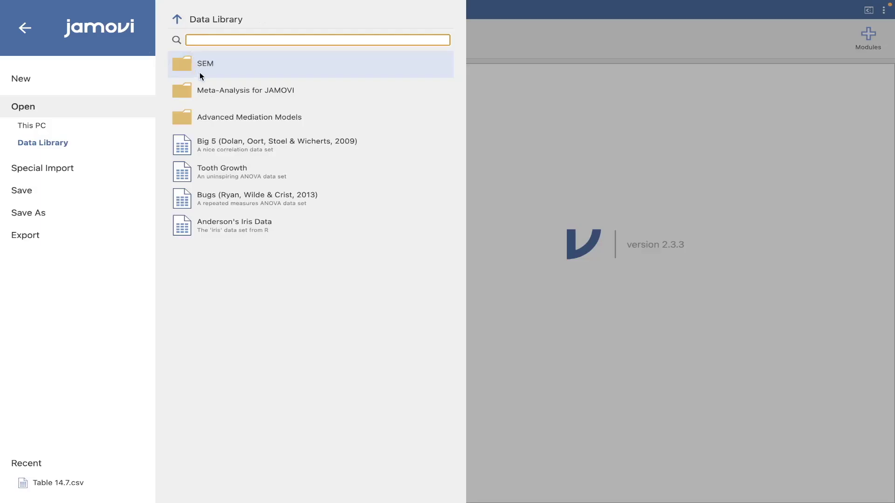
{"action": "left_click", "coordinate": [200, 72]}
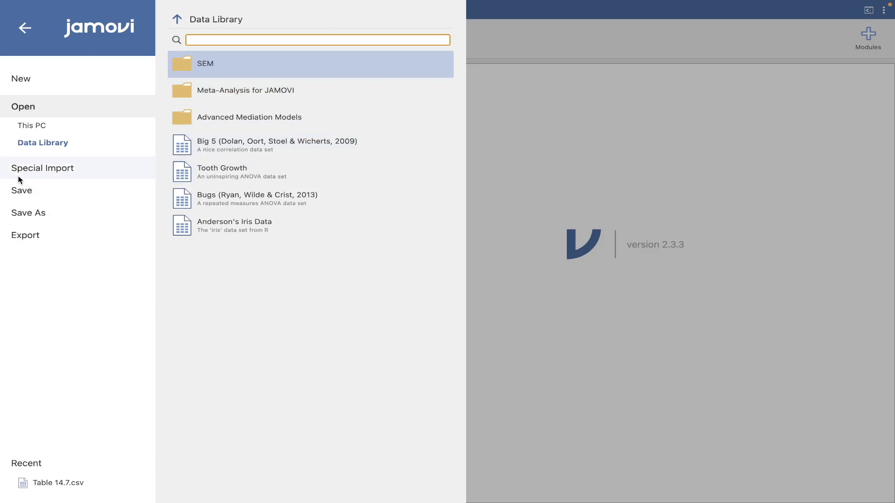
- Browse this computer's Downloads folder and load the study data file into jamovi
{"action": "left_click", "coordinate": [34, 125]}
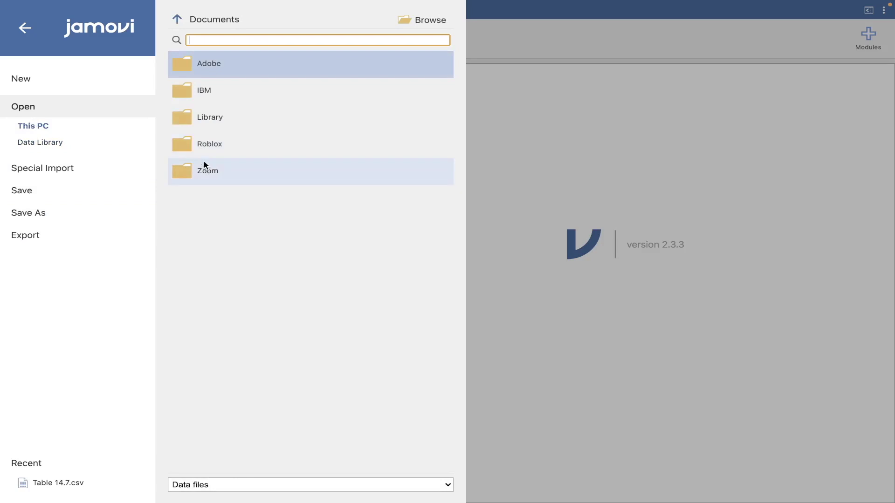
{"action": "left_click", "coordinate": [406, 22]}
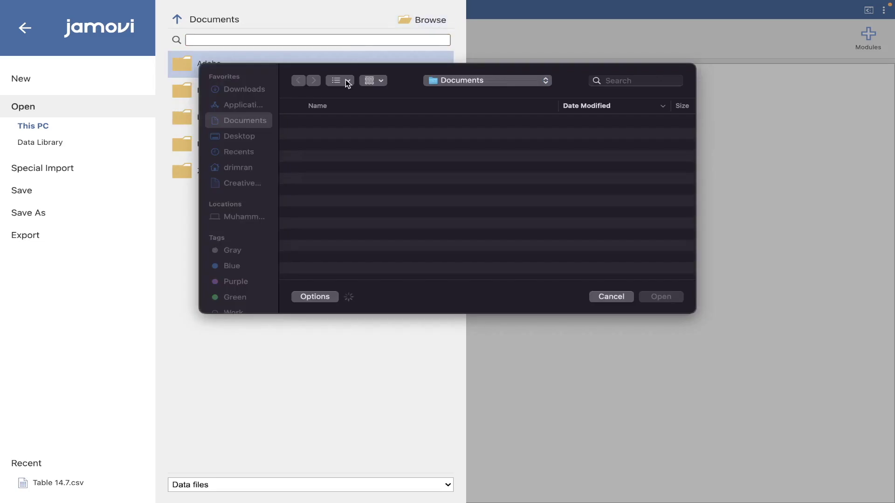
{"action": "left_click", "coordinate": [244, 90]}
{"action": "double_click", "coordinate": [314, 123]}
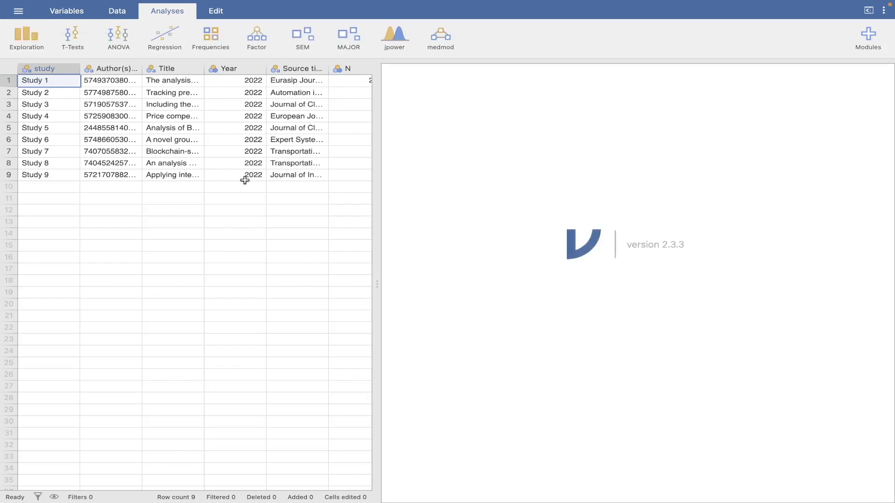
{"action": "scroll", "coordinate": [252, 210], "scroll_direction": "right", "scroll_amount": 8}
{"action": "scroll", "coordinate": [251, 210], "scroll_direction": "right", "scroll_amount": 8}
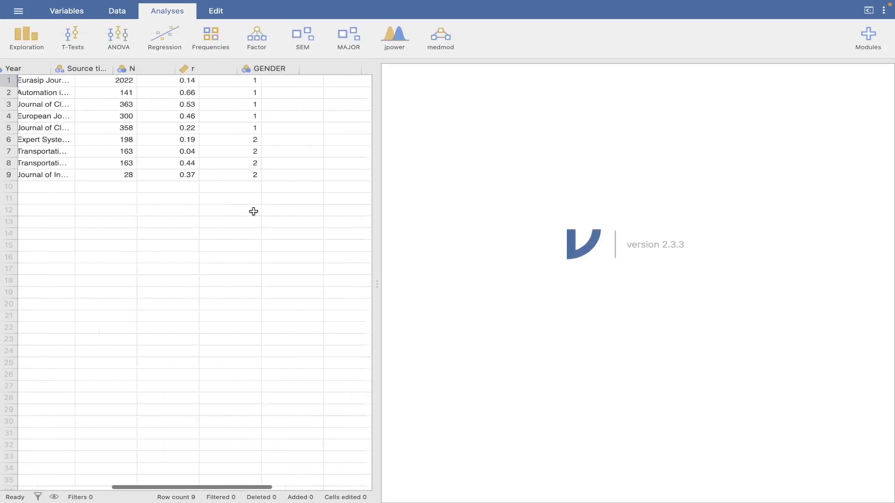
{"action": "scroll", "coordinate": [253, 212], "scroll_direction": "left", "scroll_amount": 5}
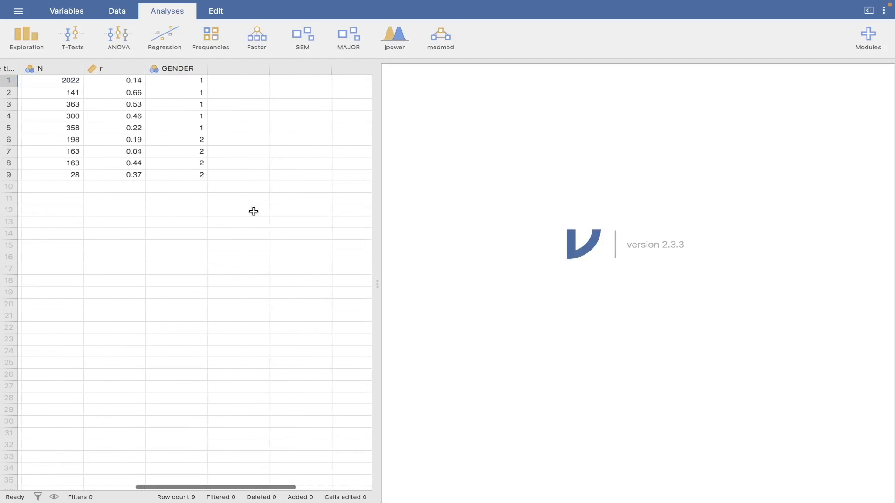
{"action": "scroll", "coordinate": [254, 211], "scroll_direction": "left", "scroll_amount": 5}
{"action": "scroll", "coordinate": [253, 211], "scroll_direction": "left", "scroll_amount": 1}
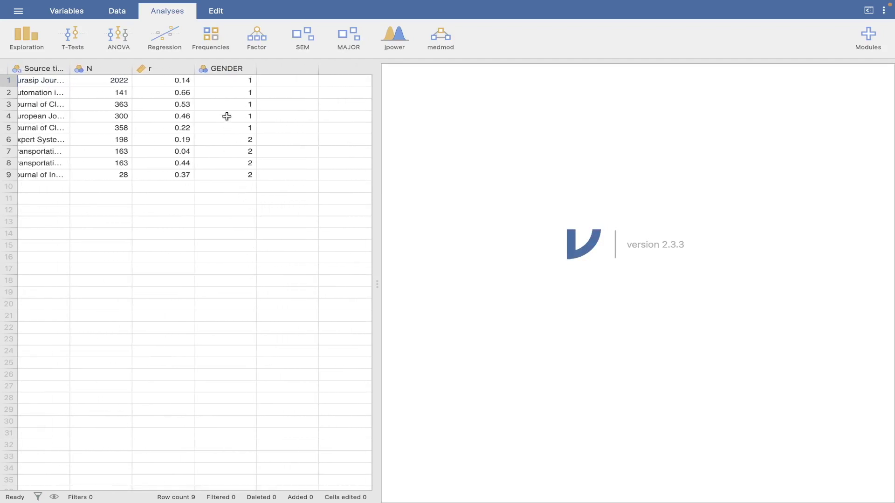
- Select the GENDER values of studies 1 to 5 to check their coding
{"action": "left_click", "coordinate": [236, 82]}
{"action": "left_click_drag", "start_coordinate": [235, 89], "coordinate": [235, 128]}
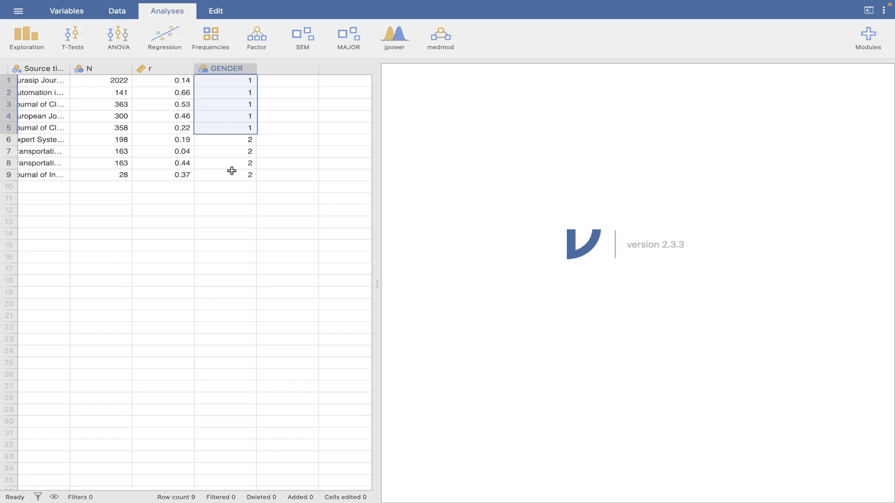
{"action": "left_click", "coordinate": [97, 81]}
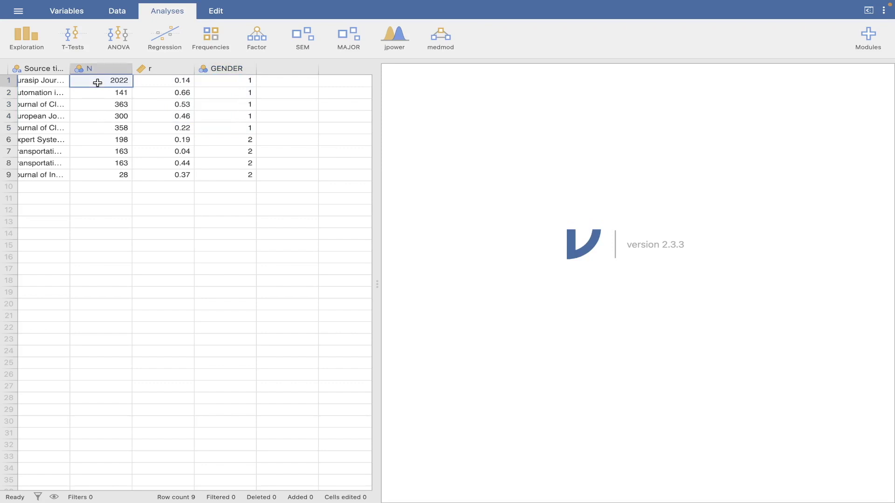
{"action": "left_click", "coordinate": [152, 81]}
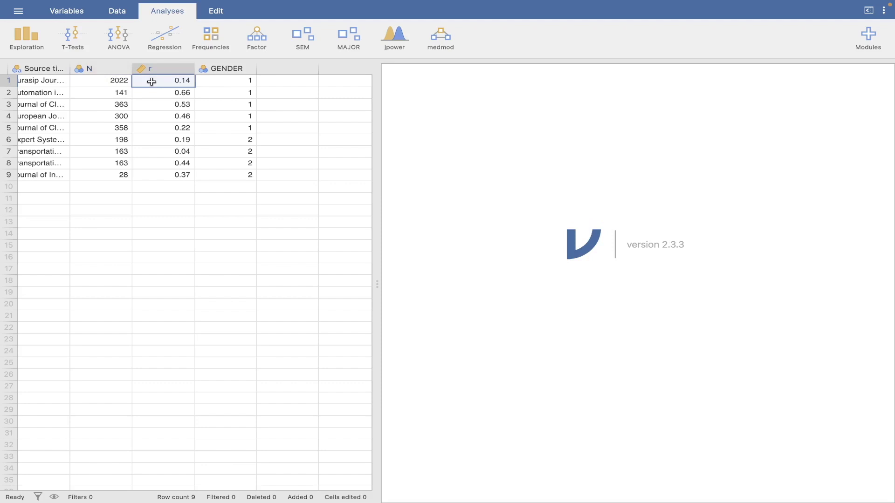
{"action": "left_click", "coordinate": [219, 85]}
{"action": "left_click", "coordinate": [119, 93]}
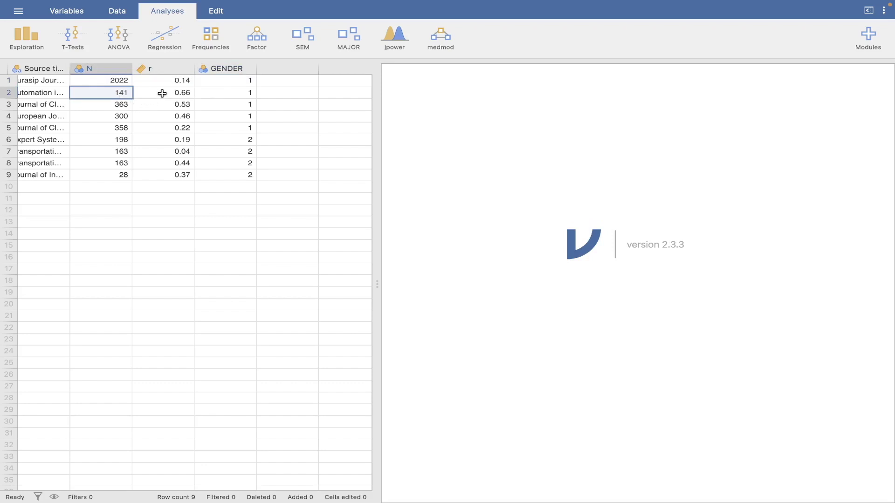
{"action": "left_click", "coordinate": [161, 93]}
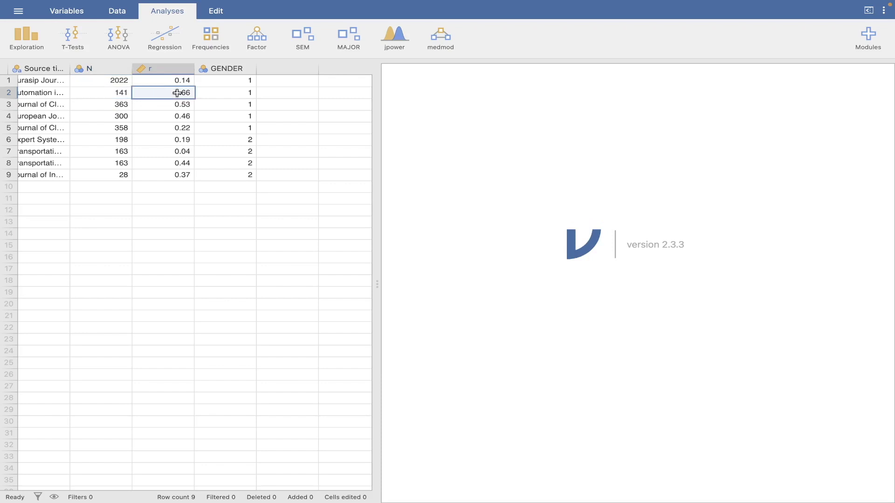
{"action": "left_click", "coordinate": [221, 93]}
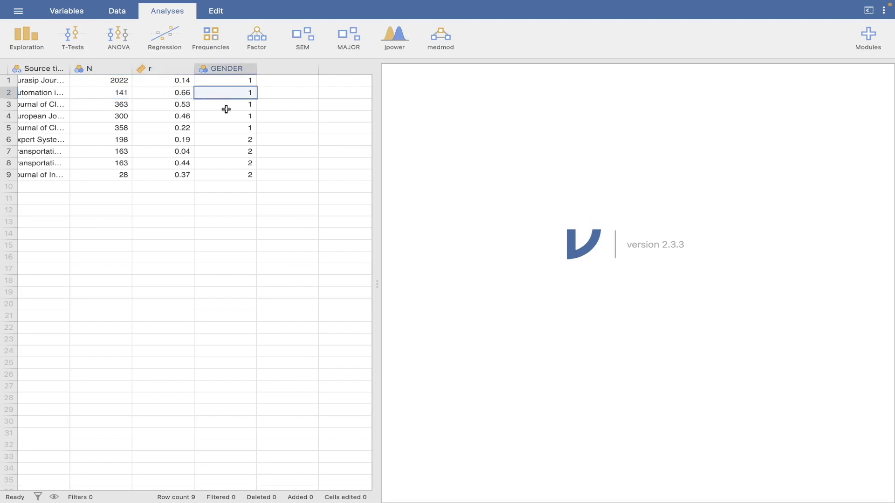
{"action": "left_click", "coordinate": [237, 127]}
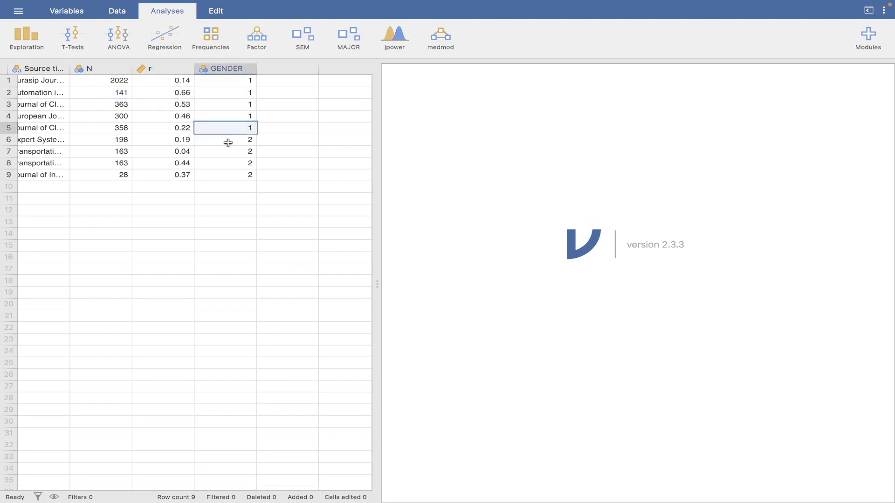
{"action": "left_click", "coordinate": [117, 140]}
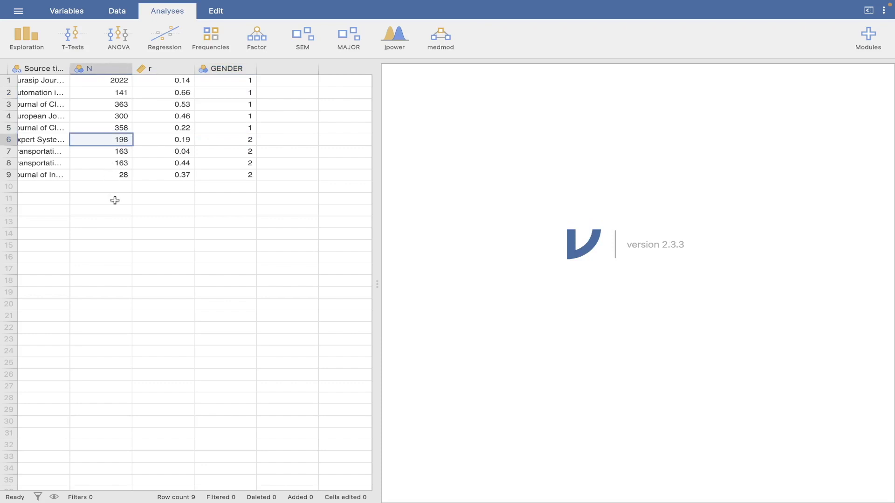
{"action": "left_click", "coordinate": [159, 143]}
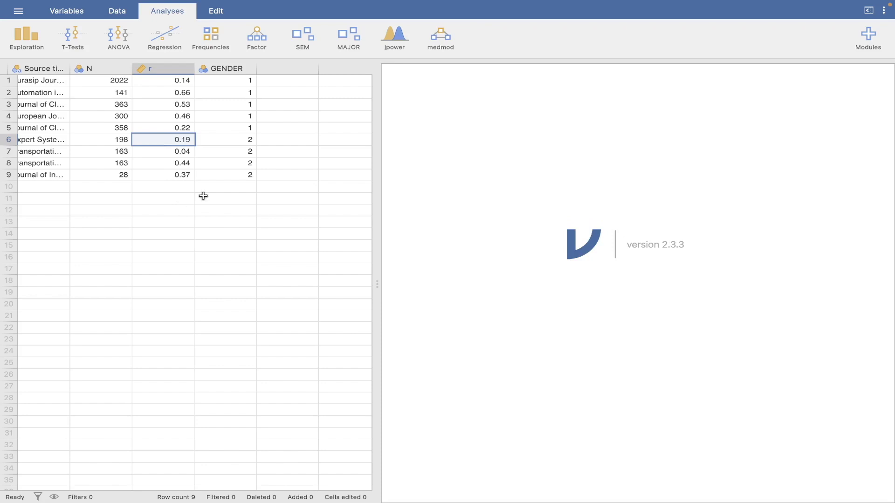
{"action": "left_click", "coordinate": [238, 142]}
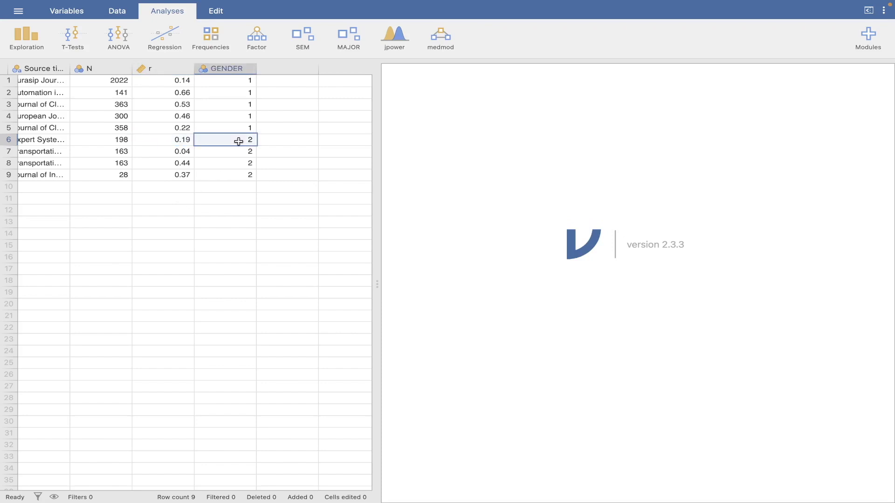
{"action": "key", "text": "super+Tab"}
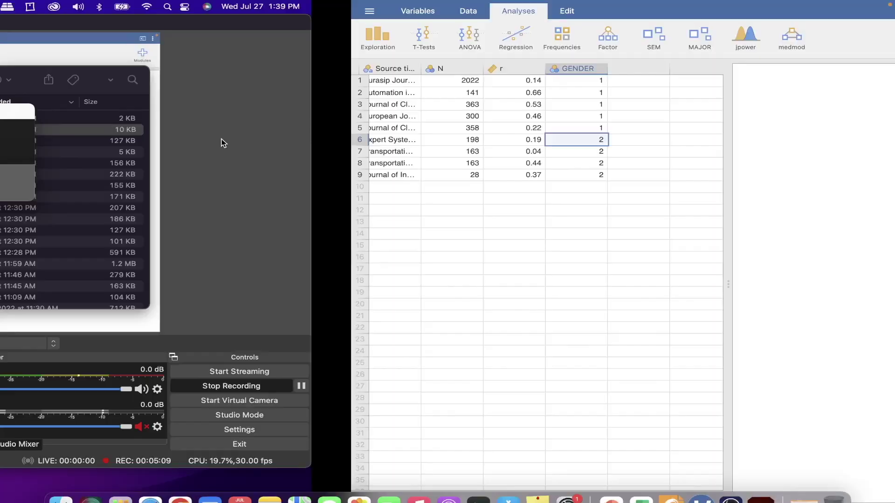
{"action": "key", "text": "ctrl+Right"}
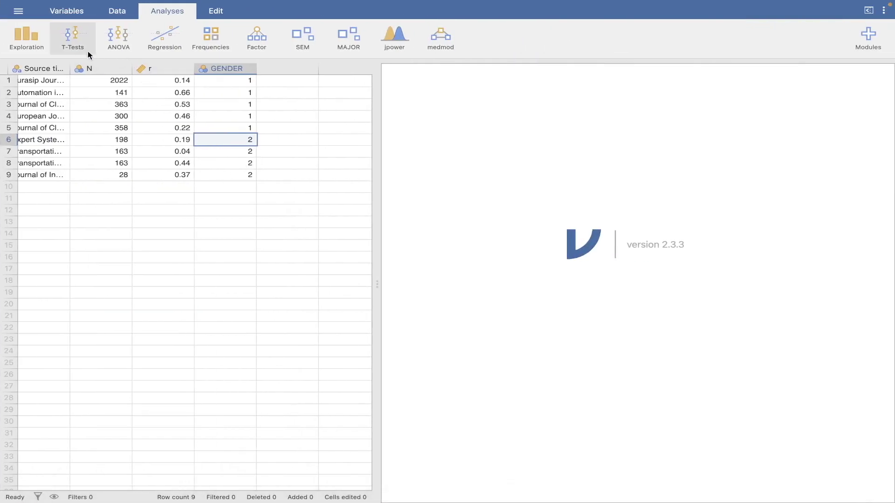
- Start a MAJOR Correlation Coefficients (r, N) meta-analysis
{"action": "left_click", "coordinate": [346, 42]}
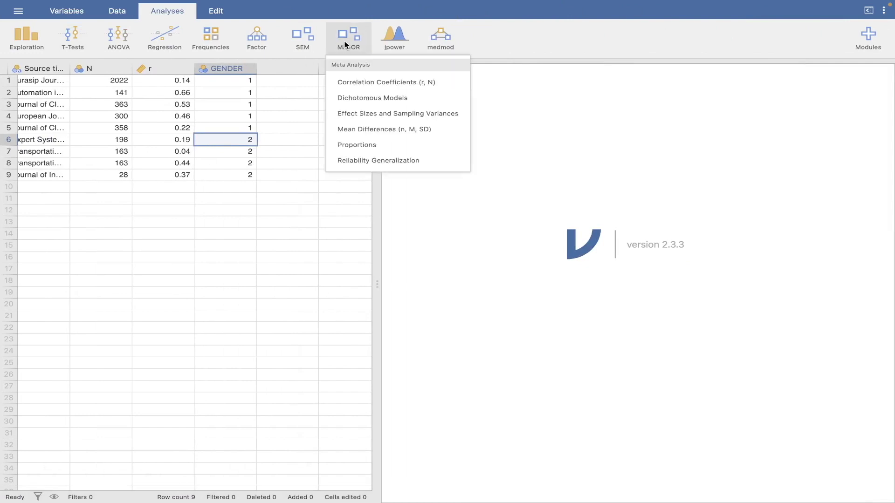
{"action": "left_click", "coordinate": [357, 85]}
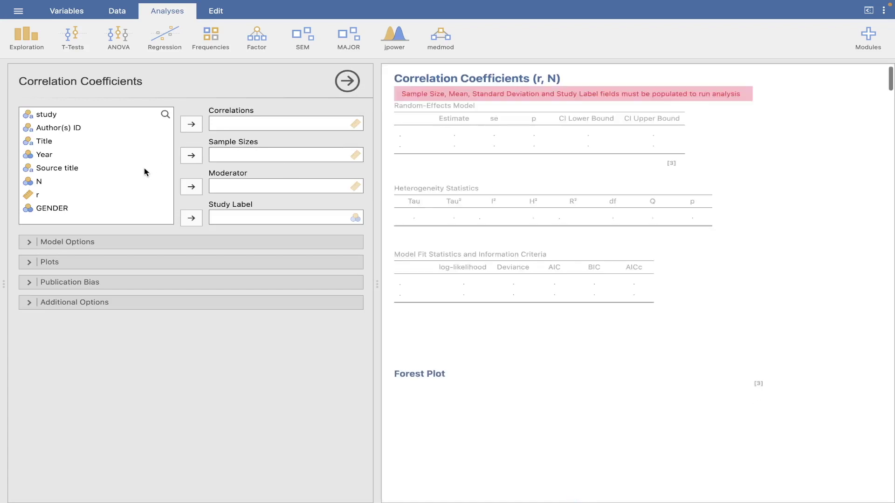
- Review the N, r and GENDER variables in the analysis variable list without assigning them
{"action": "left_click", "coordinate": [47, 185]}
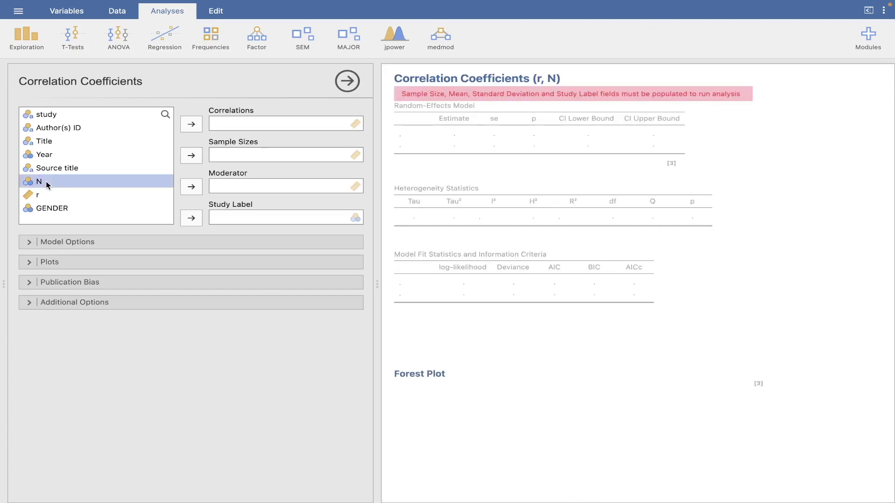
{"action": "left_click", "coordinate": [39, 196]}
{"action": "left_click", "coordinate": [44, 210]}
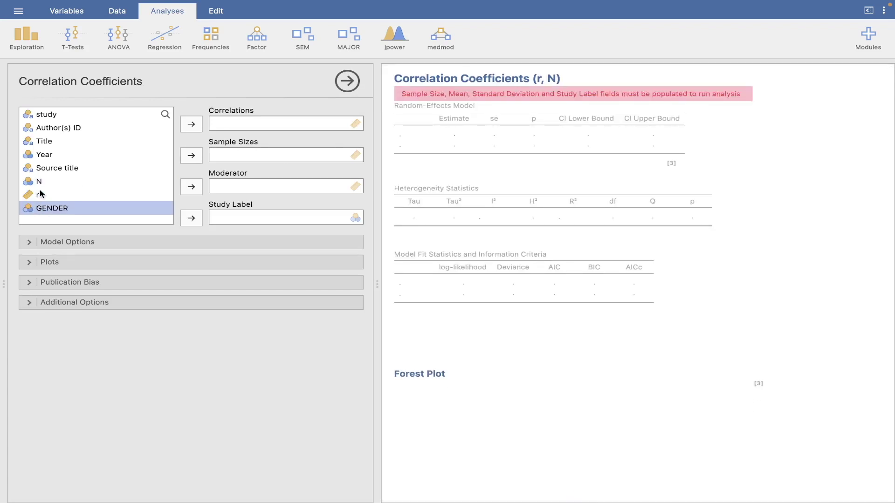
{"action": "left_click", "coordinate": [40, 184]}
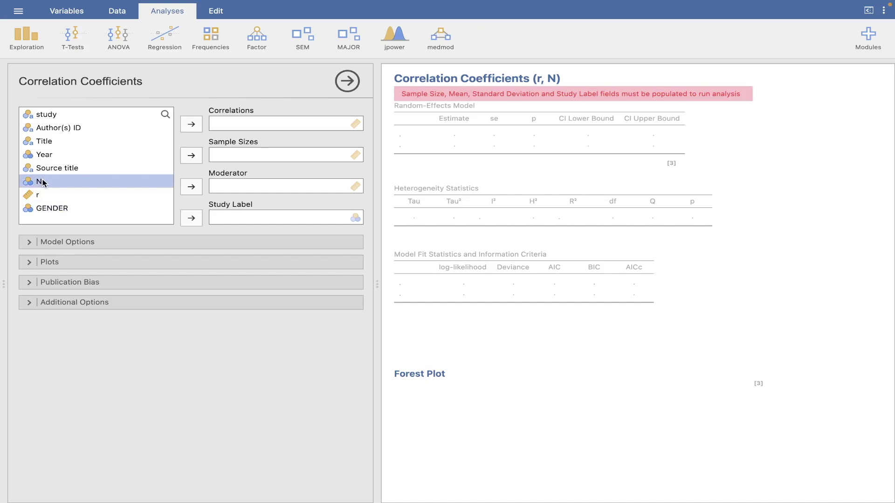
- Set the N column's measure type to Continuous and return to the Analyses ribbon
{"action": "left_click", "coordinate": [122, 12]}
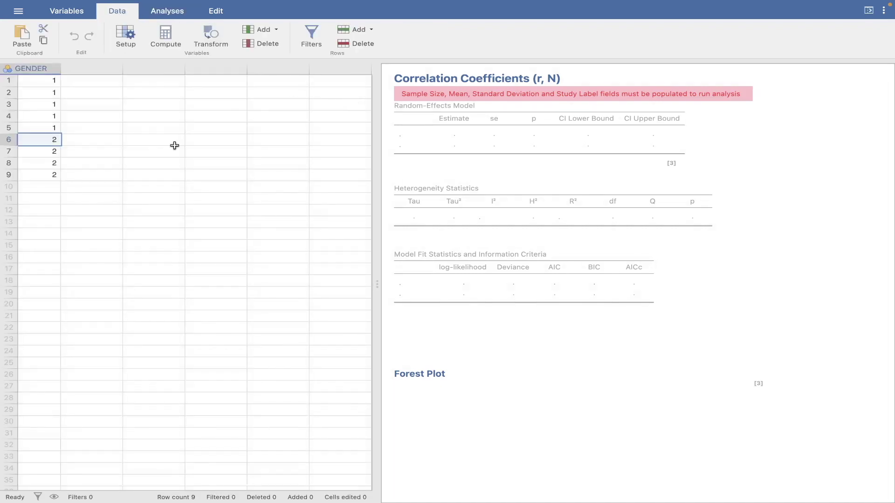
{"action": "scroll", "coordinate": [189, 139], "scroll_direction": "right", "scroll_amount": 1}
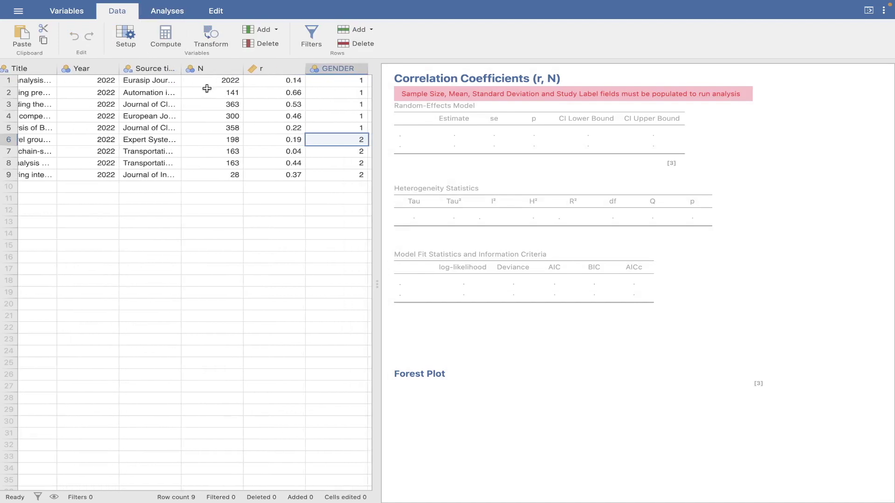
{"action": "left_click", "coordinate": [214, 70]}
{"action": "double_click", "coordinate": [215, 71]}
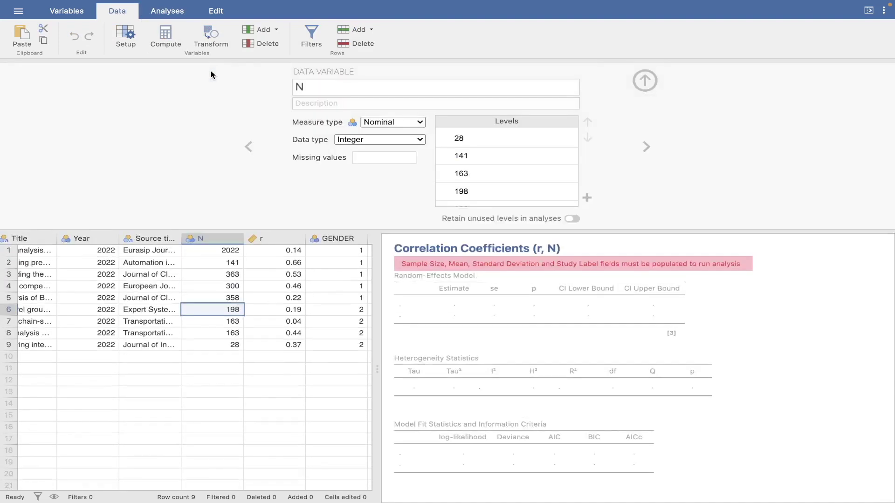
{"action": "left_click", "coordinate": [392, 121]}
{"action": "left_click", "coordinate": [392, 160]}
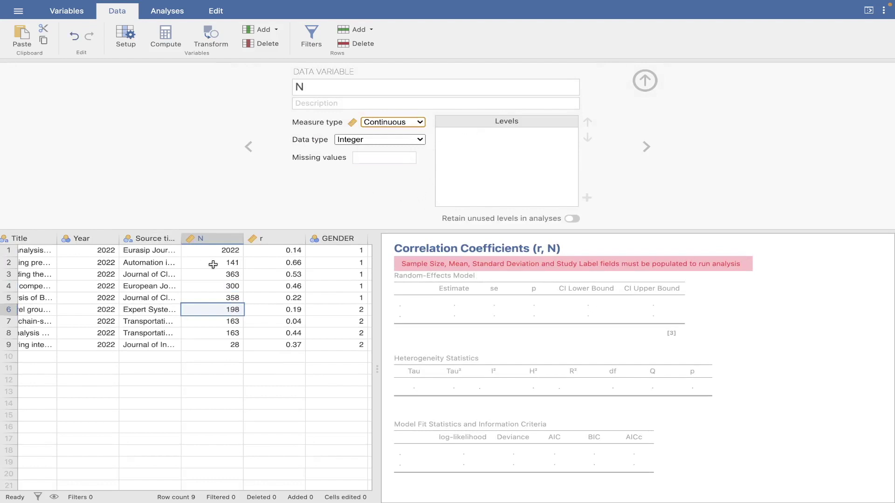
{"action": "left_click", "coordinate": [645, 81]}
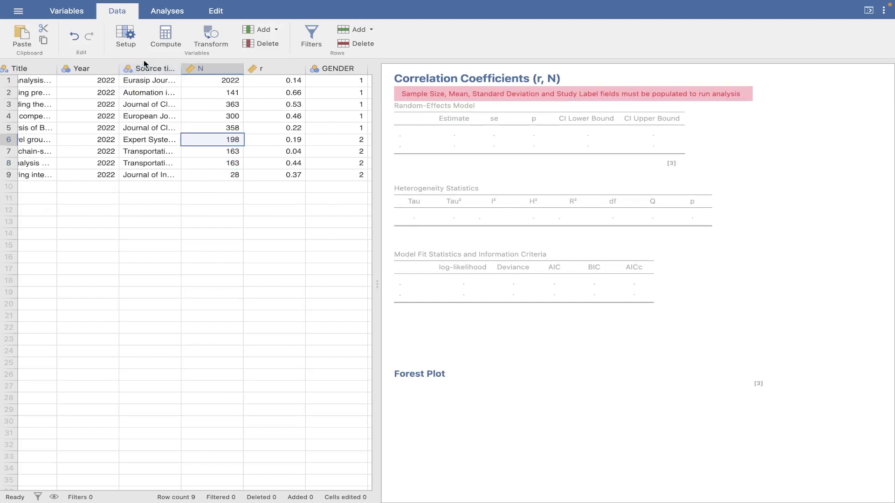
{"action": "left_click", "coordinate": [166, 10]}
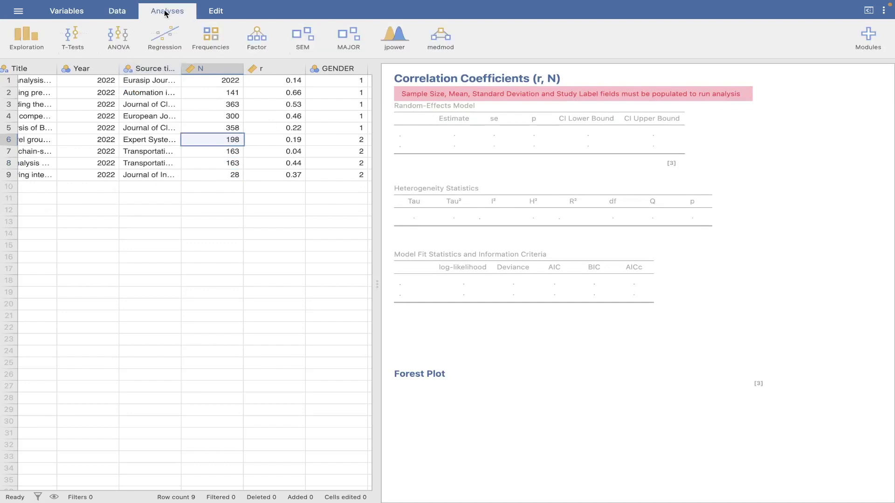
- Start a new Correlation Coefficients meta-analysis with r as Correlations and N as Sample Sizes
{"action": "left_click", "coordinate": [349, 36]}
{"action": "left_click", "coordinate": [386, 82]}
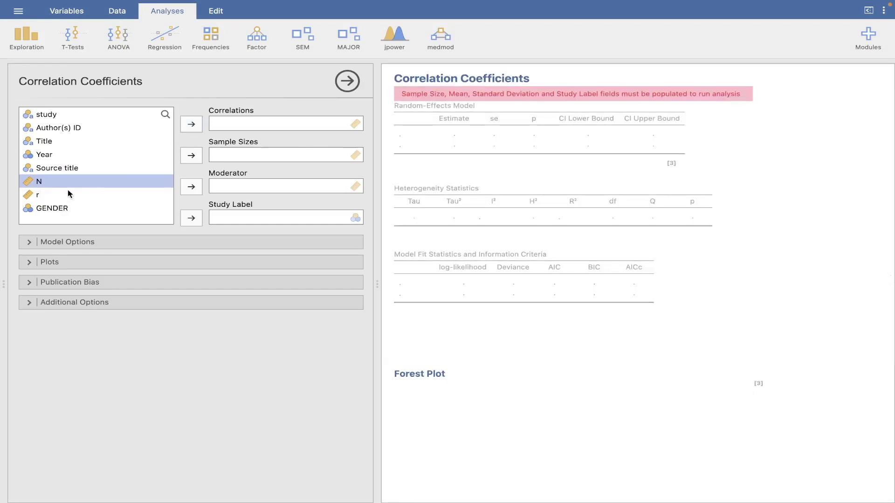
{"action": "left_click", "coordinate": [66, 194]}
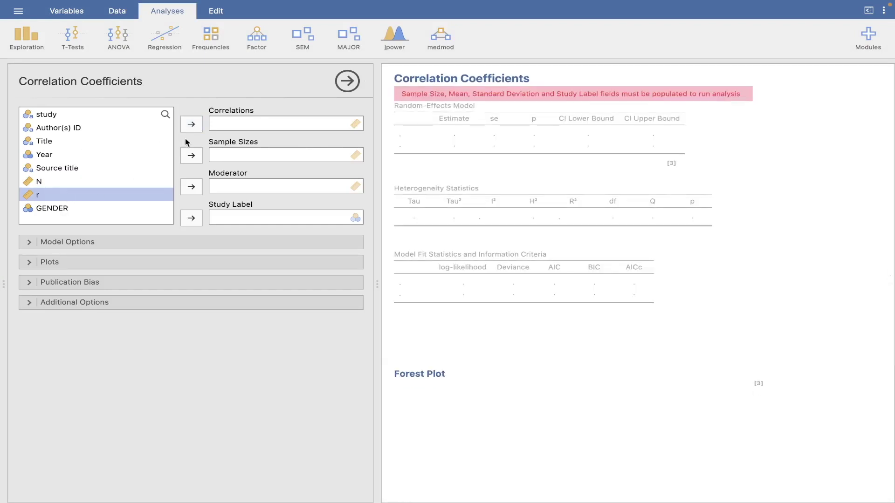
{"action": "left_click", "coordinate": [190, 124]}
{"action": "left_click", "coordinate": [43, 182]}
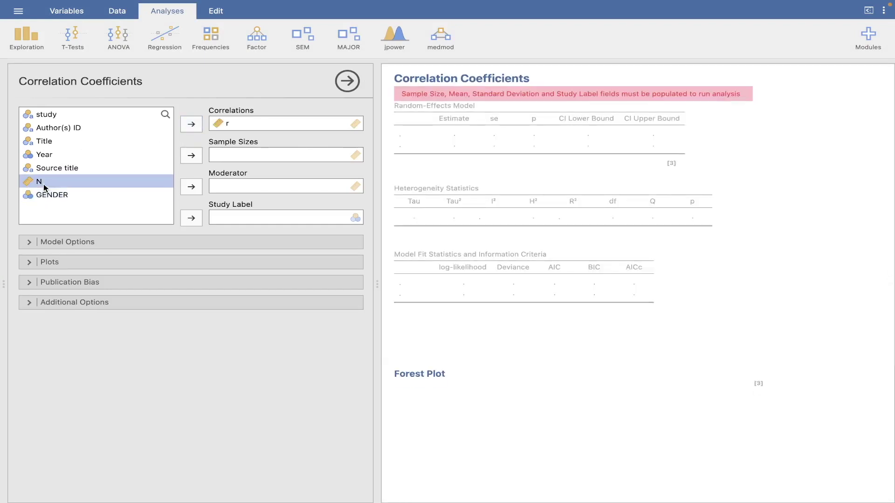
{"action": "left_click", "coordinate": [191, 154]}
- Assign GENDER as Moderator and study as Study Label, then expand Model Options
{"action": "left_click", "coordinate": [191, 186]}
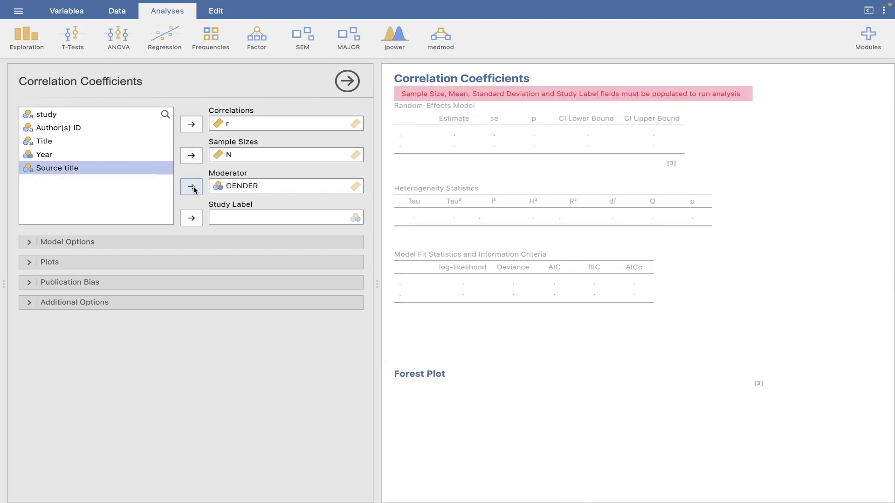
{"action": "left_click", "coordinate": [47, 114]}
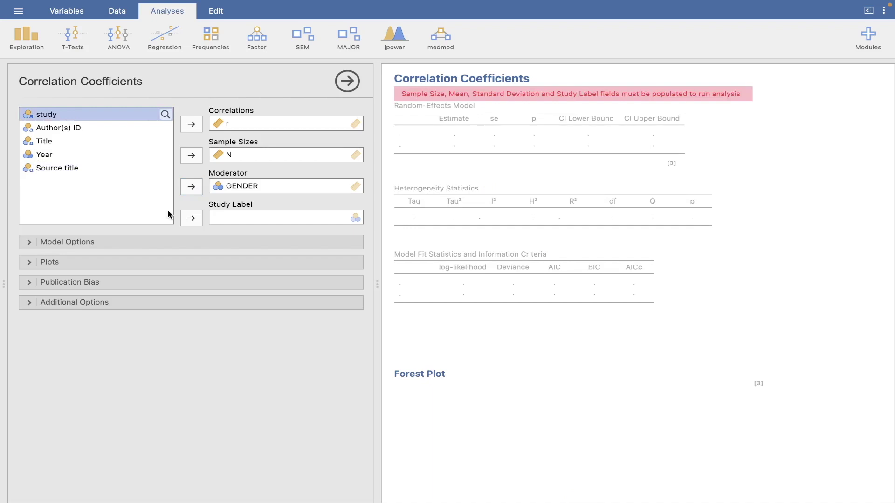
{"action": "left_click", "coordinate": [190, 217]}
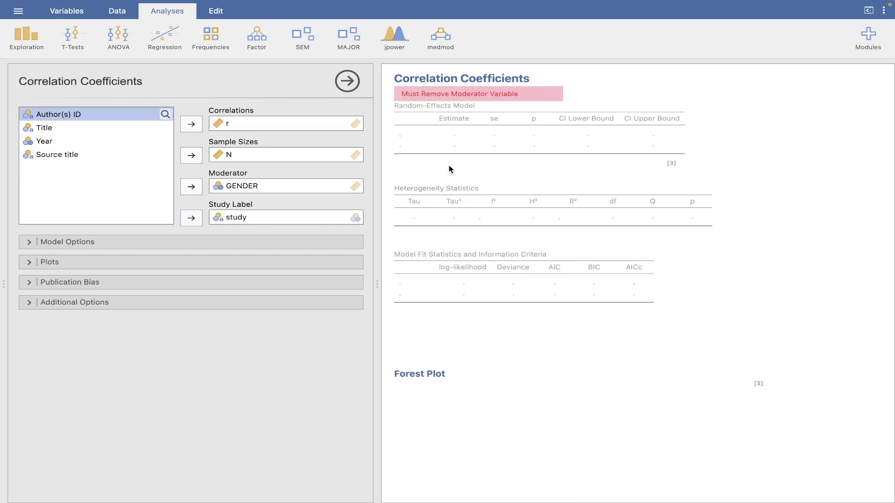
{"action": "left_click", "coordinate": [141, 240]}
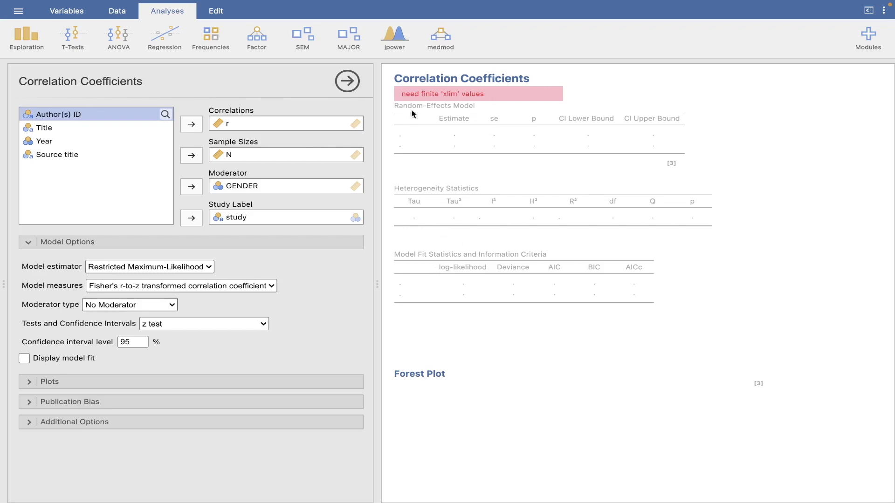
- Set the moderator type to Categorical moderator so the mixed-effects results are computed
{"action": "left_click", "coordinate": [108, 304]}
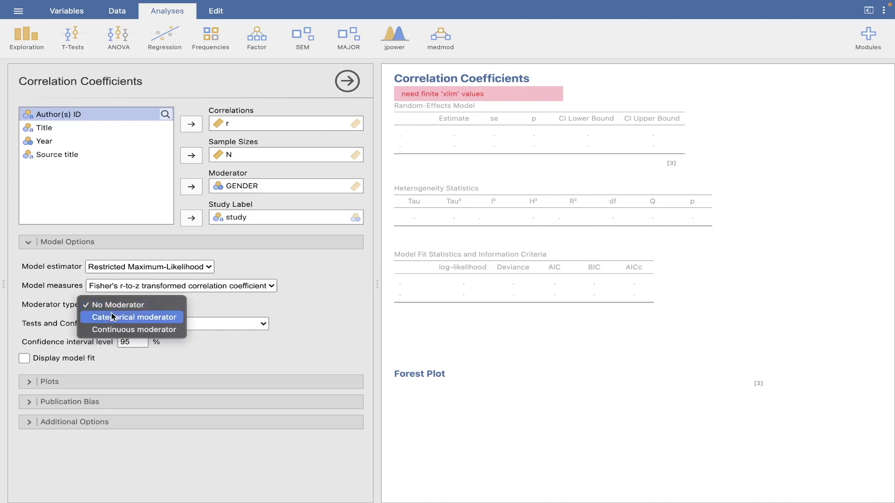
{"action": "left_click", "coordinate": [112, 317]}
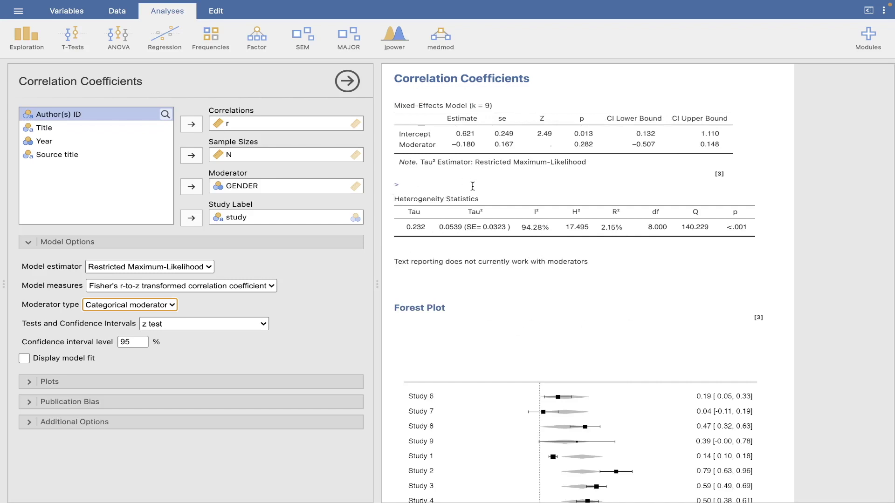
{"action": "scroll", "coordinate": [473, 187], "scroll_direction": "down", "scroll_amount": 1}
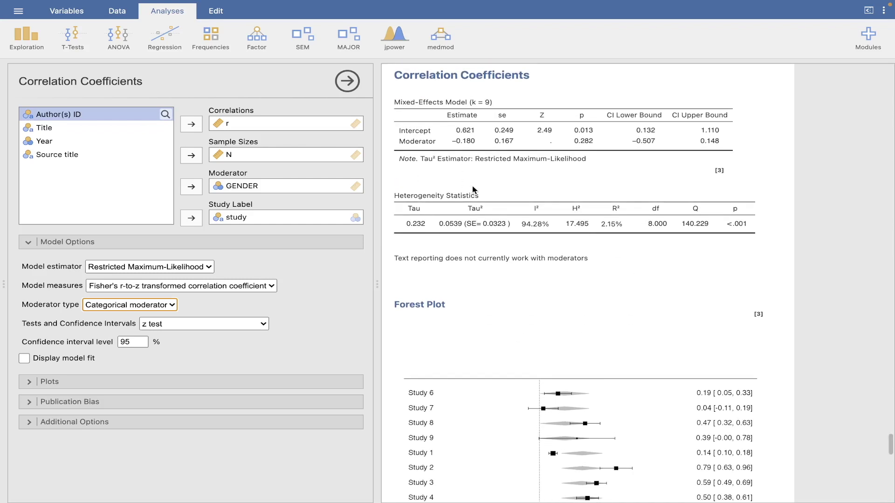
{"action": "left_click", "coordinate": [108, 306]}
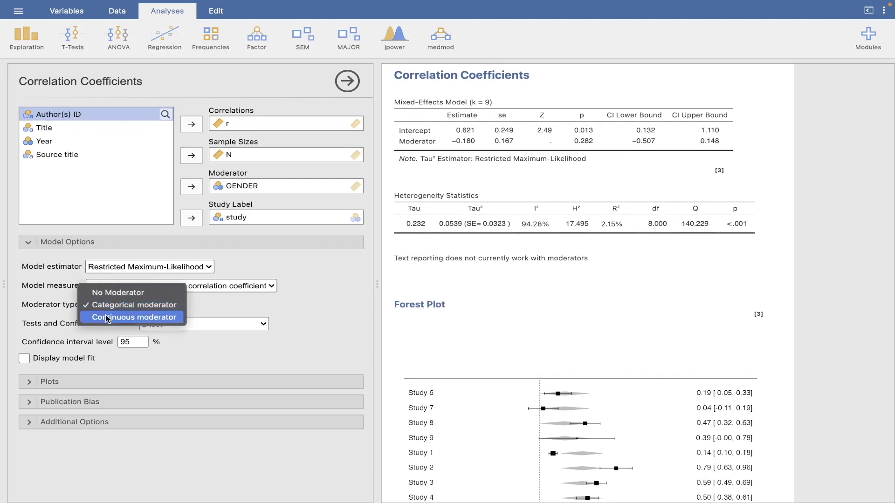
{"action": "left_click", "coordinate": [115, 304]}
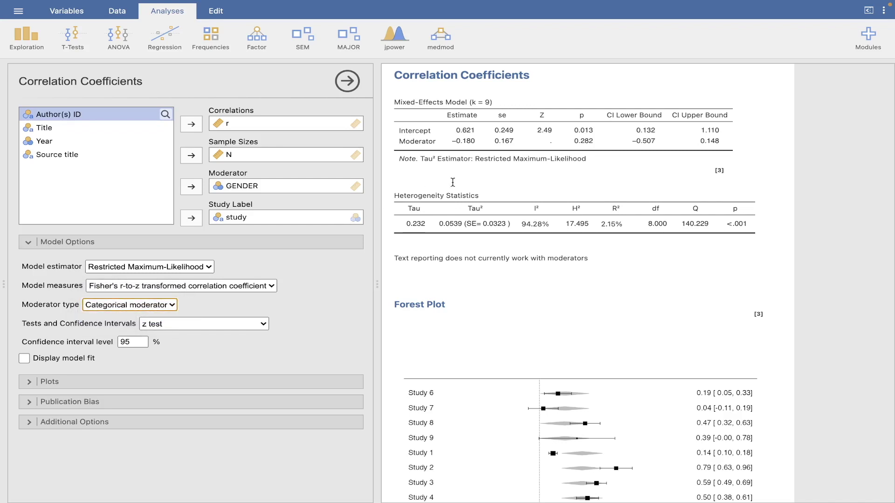
{"action": "scroll", "coordinate": [453, 182], "scroll_direction": "down", "scroll_amount": 1}
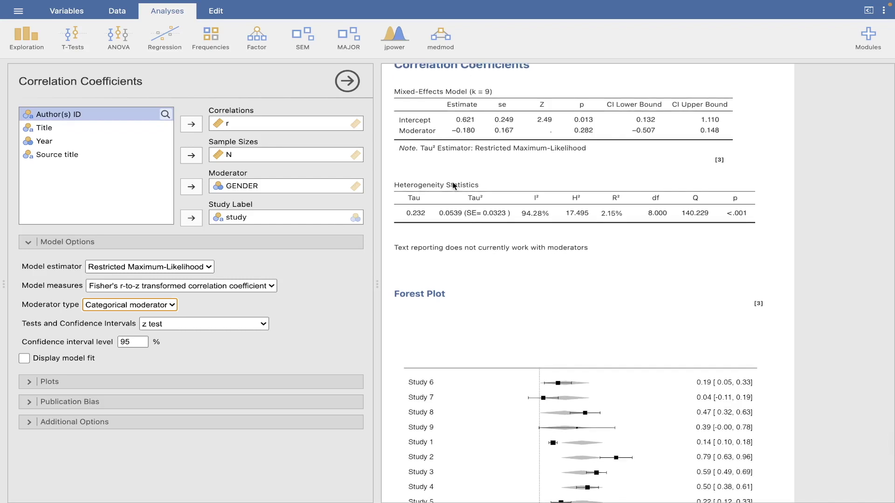
{"action": "scroll", "coordinate": [454, 186], "scroll_direction": "up", "scroll_amount": 2}
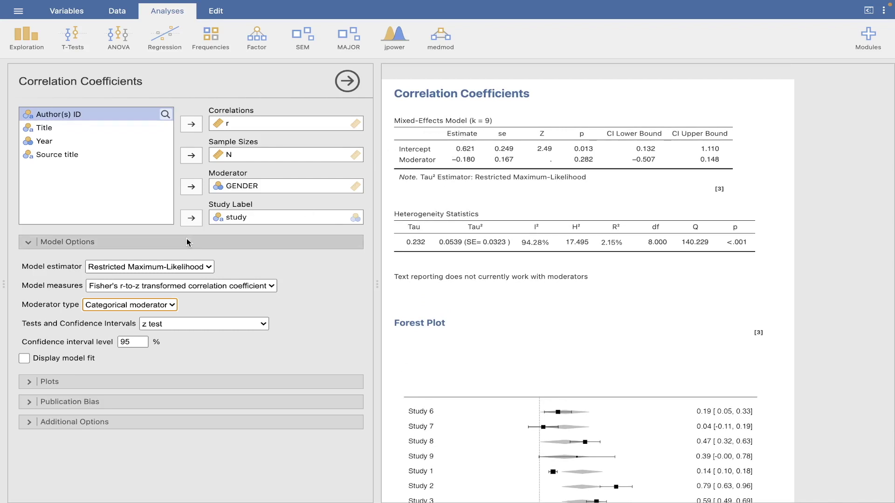
- Set the model estimator to DerSimonian-Laird so the mixed-effects results recompute
{"action": "left_click", "coordinate": [124, 266]}
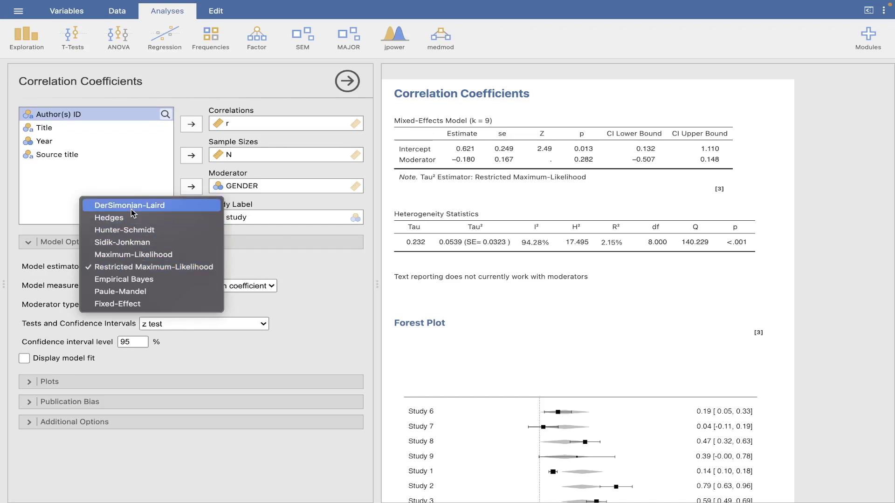
{"action": "left_click", "coordinate": [131, 206]}
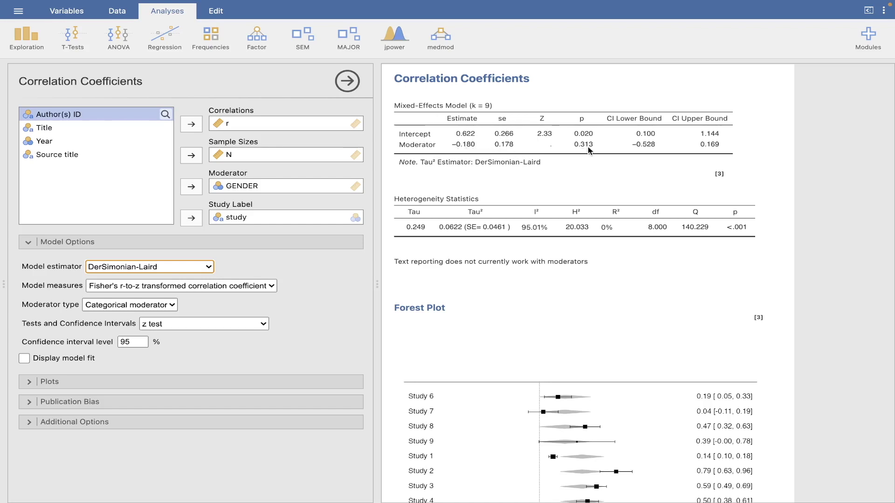
{"action": "scroll", "coordinate": [591, 149], "scroll_direction": "down", "scroll_amount": 1}
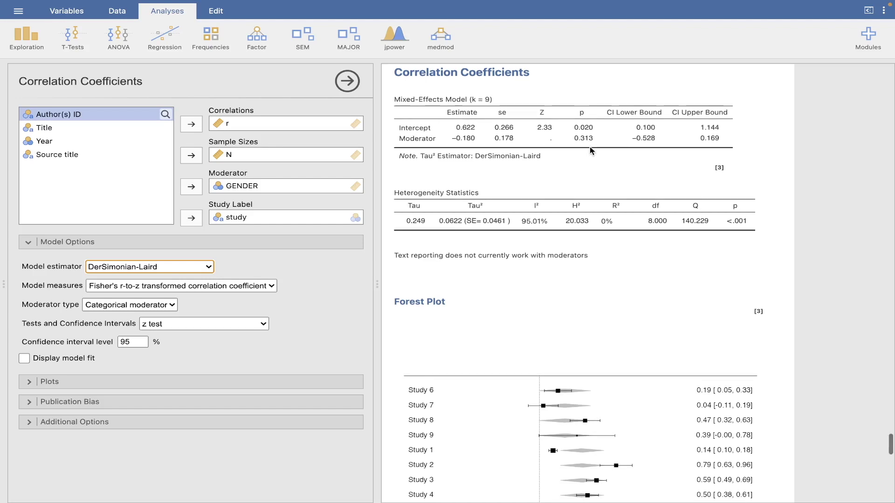
{"action": "scroll", "coordinate": [590, 145], "scroll_direction": "down", "scroll_amount": 1}
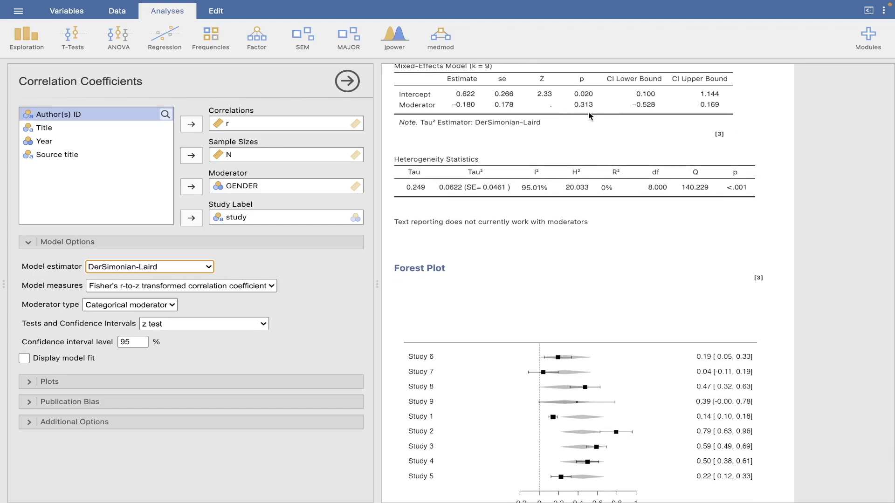
{"action": "scroll", "coordinate": [583, 133], "scroll_direction": "down", "scroll_amount": 1}
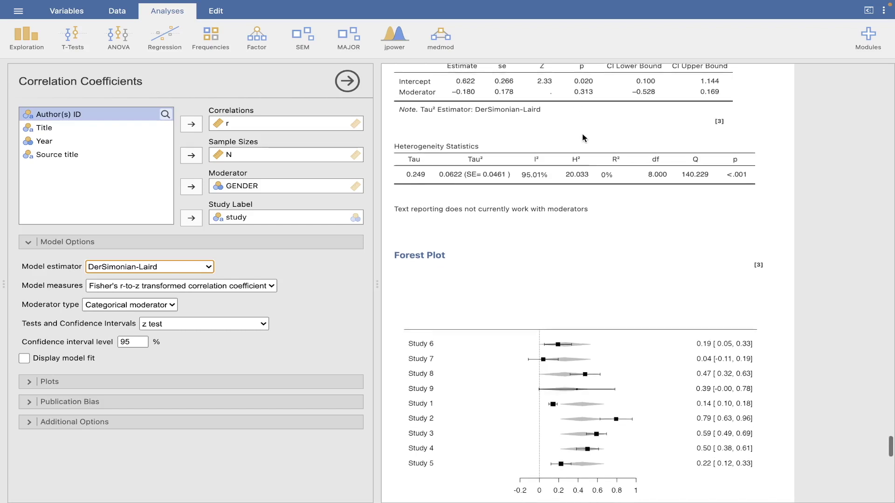
{"action": "scroll", "coordinate": [583, 133], "scroll_direction": "down", "scroll_amount": 1}
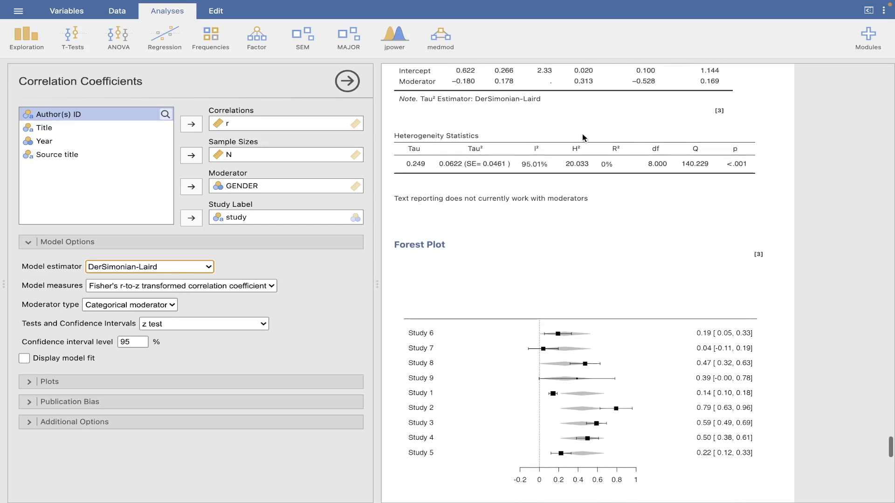
{"action": "scroll", "coordinate": [421, 161], "scroll_direction": "down", "scroll_amount": 1}
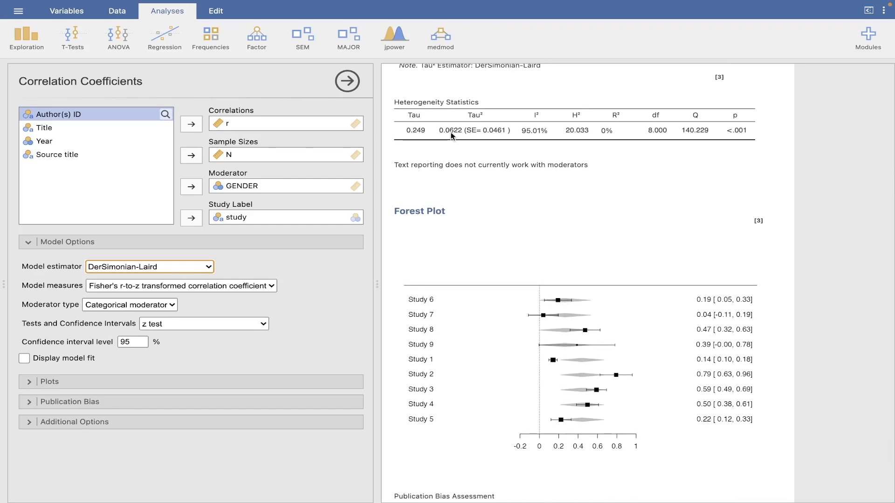
{"action": "scroll", "coordinate": [475, 150], "scroll_direction": "down", "scroll_amount": 1}
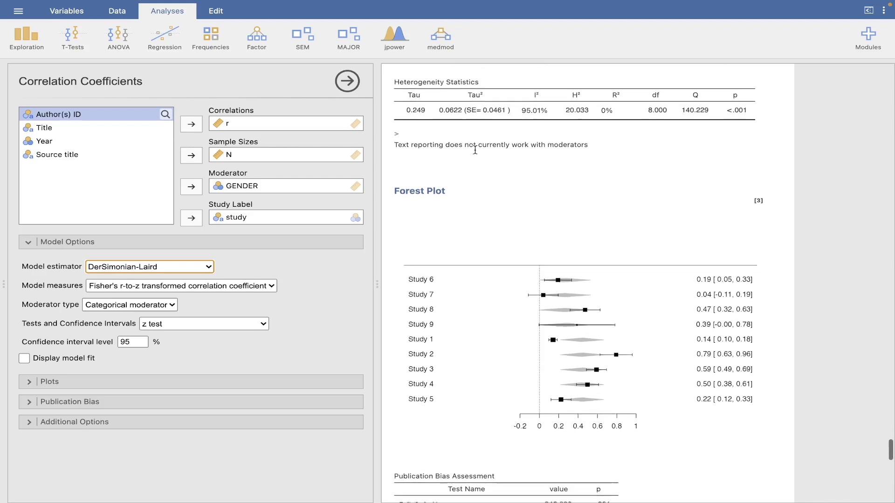
{"action": "scroll", "coordinate": [475, 150], "scroll_direction": "down", "scroll_amount": 1}
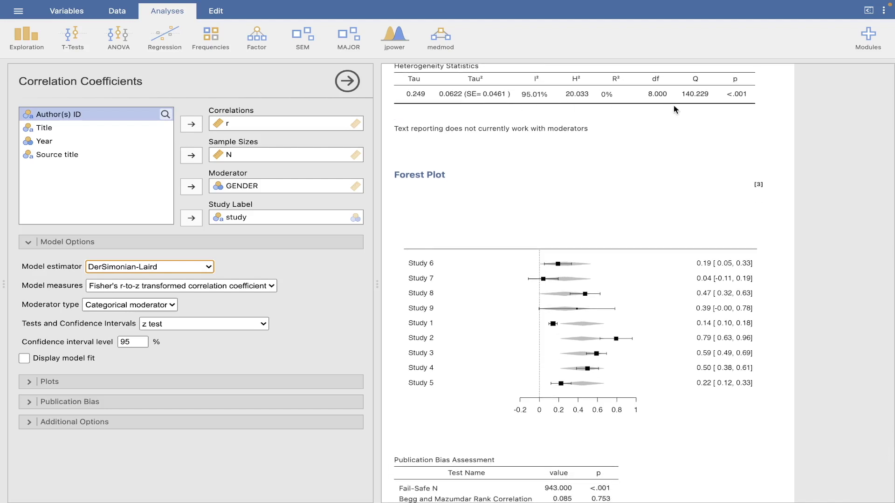
{"action": "scroll", "coordinate": [685, 165], "scroll_direction": "down", "scroll_amount": 2}
{"action": "scroll", "coordinate": [685, 165], "scroll_direction": "down", "scroll_amount": 1}
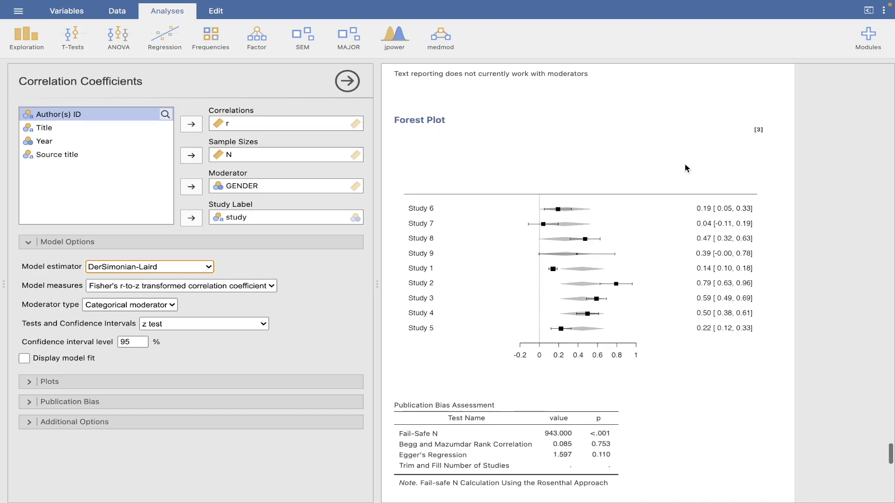
{"action": "scroll", "coordinate": [686, 165], "scroll_direction": "down", "scroll_amount": 1}
{"action": "scroll", "coordinate": [685, 168], "scroll_direction": "down", "scroll_amount": 1}
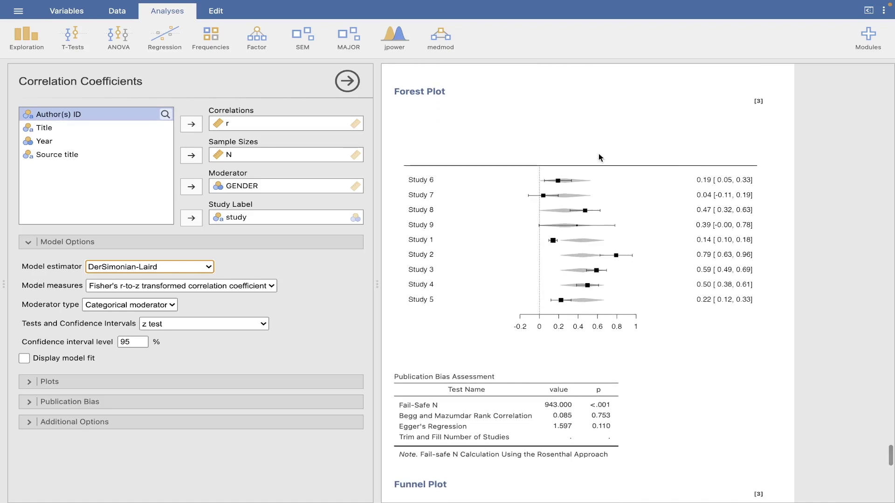
{"action": "scroll", "coordinate": [600, 153], "scroll_direction": "down", "scroll_amount": 1}
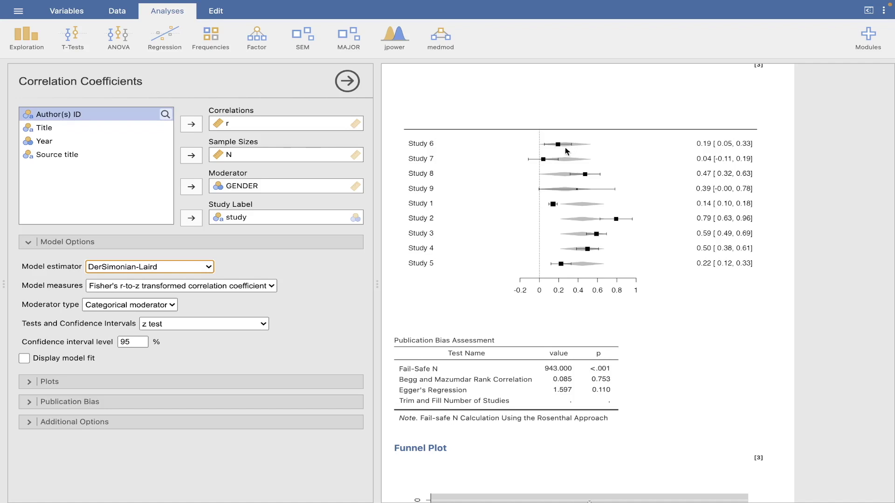
{"action": "scroll", "coordinate": [567, 151], "scroll_direction": "down", "scroll_amount": 1}
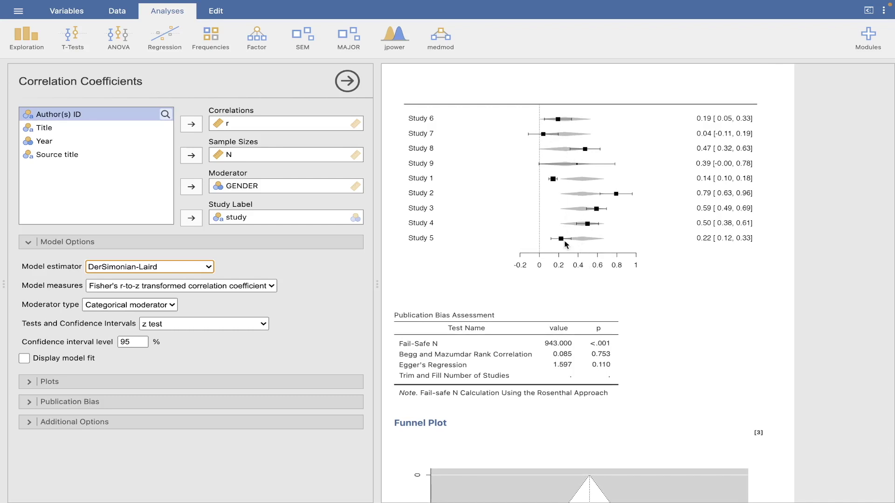
{"action": "scroll", "coordinate": [566, 245], "scroll_direction": "down", "scroll_amount": 1}
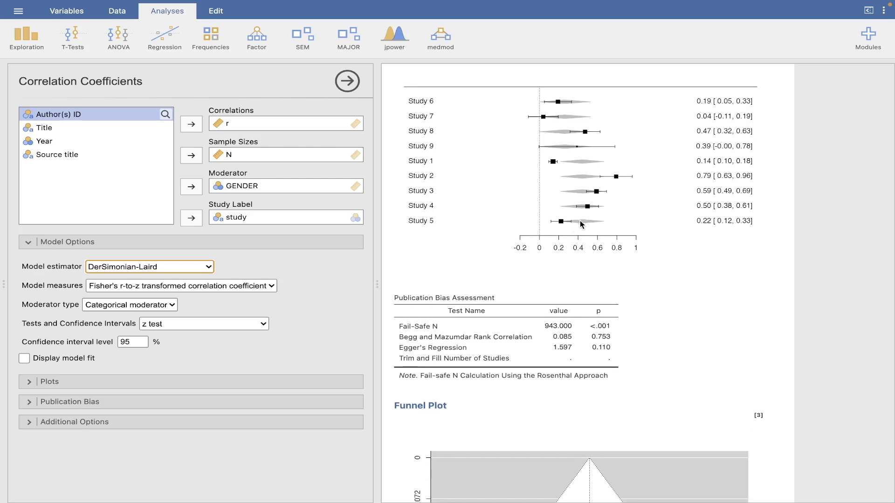
{"action": "scroll", "coordinate": [580, 220], "scroll_direction": "down", "scroll_amount": 1}
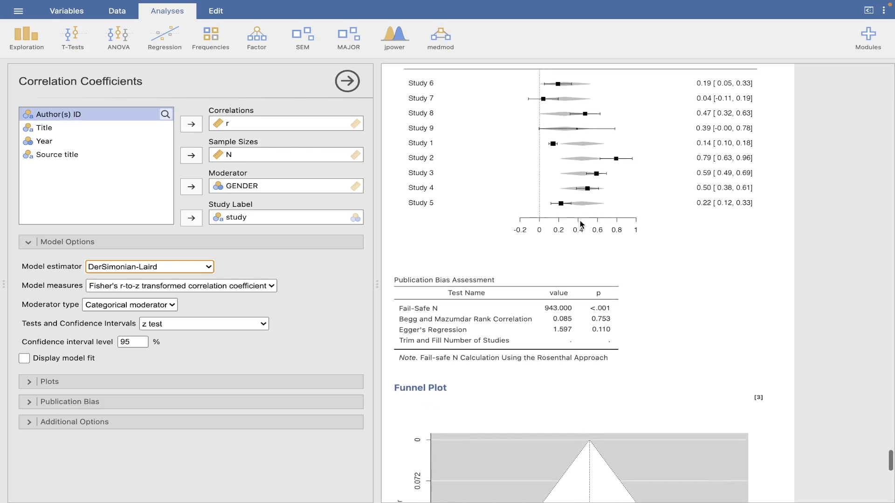
{"action": "scroll", "coordinate": [580, 220], "scroll_direction": "down", "scroll_amount": 1}
{"action": "scroll", "coordinate": [564, 179], "scroll_direction": "up", "scroll_amount": 3}
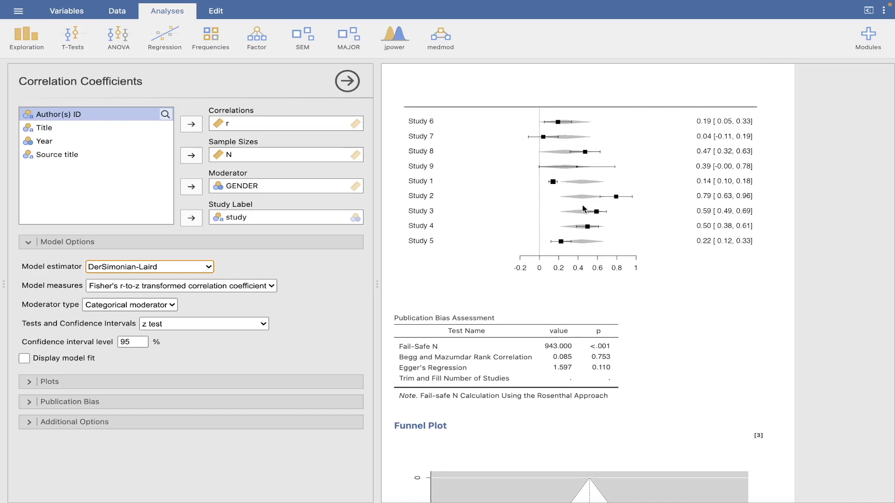
{"action": "scroll", "coordinate": [582, 205], "scroll_direction": "down", "scroll_amount": 1}
{"action": "scroll", "coordinate": [583, 205], "scroll_direction": "down", "scroll_amount": 2}
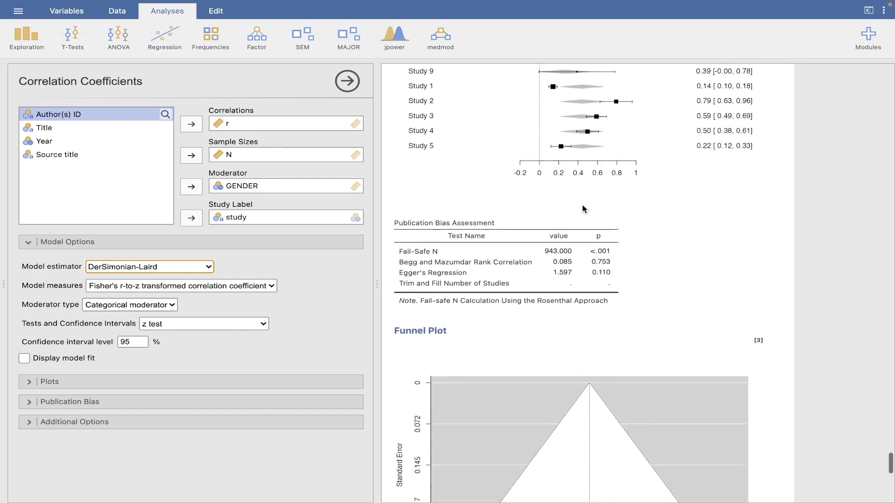
{"action": "scroll", "coordinate": [583, 206], "scroll_direction": "down", "scroll_amount": 1}
{"action": "scroll", "coordinate": [582, 205], "scroll_direction": "up", "scroll_amount": 1}
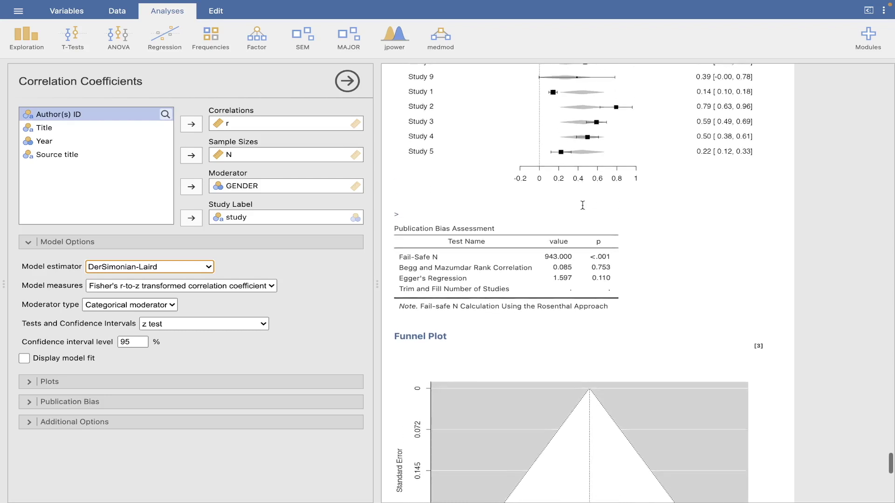
{"action": "scroll", "coordinate": [583, 205], "scroll_direction": "down", "scroll_amount": 1}
{"action": "scroll", "coordinate": [583, 205], "scroll_direction": "down", "scroll_amount": 1}
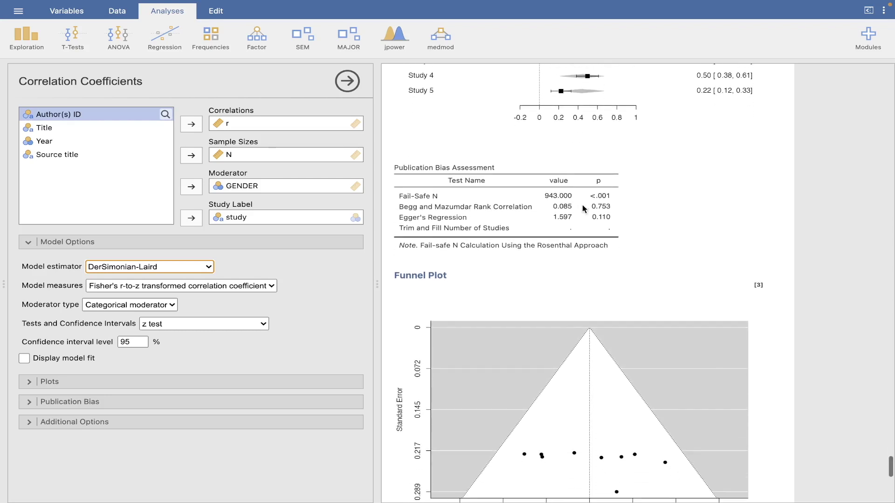
{"action": "scroll", "coordinate": [582, 205], "scroll_direction": "down", "scroll_amount": 1}
{"action": "scroll", "coordinate": [582, 205], "scroll_direction": "down", "scroll_amount": 2}
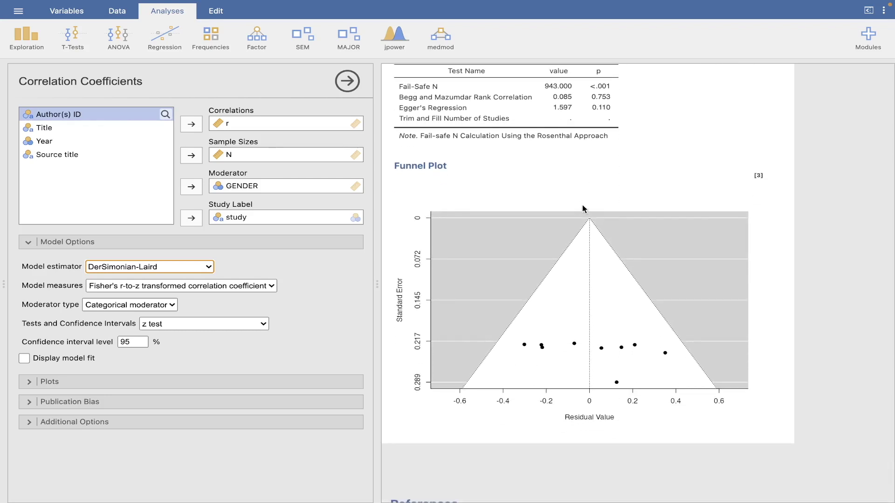
{"action": "scroll", "coordinate": [582, 206], "scroll_direction": "down", "scroll_amount": 1}
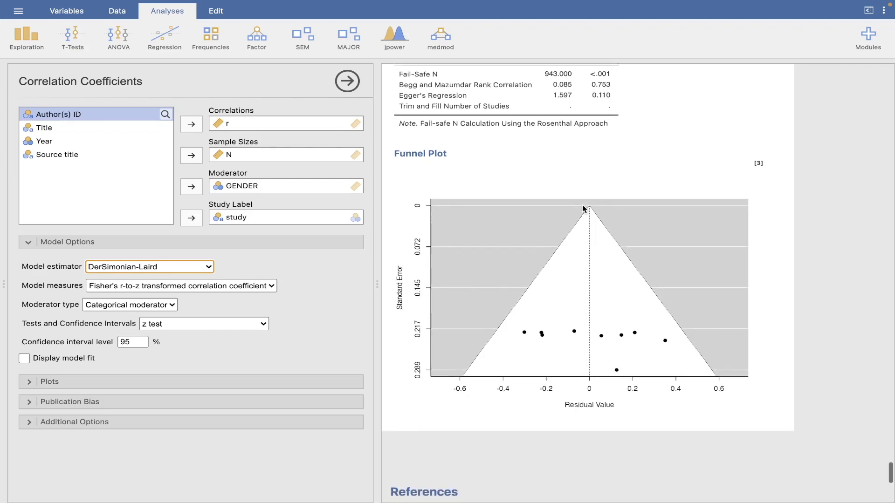
{"action": "scroll", "coordinate": [583, 204], "scroll_direction": "up", "scroll_amount": 1}
{"action": "scroll", "coordinate": [583, 206], "scroll_direction": "down", "scroll_amount": 3}
{"action": "scroll", "coordinate": [583, 205], "scroll_direction": "down", "scroll_amount": 1}
{"action": "scroll", "coordinate": [582, 205], "scroll_direction": "up", "scroll_amount": 6}
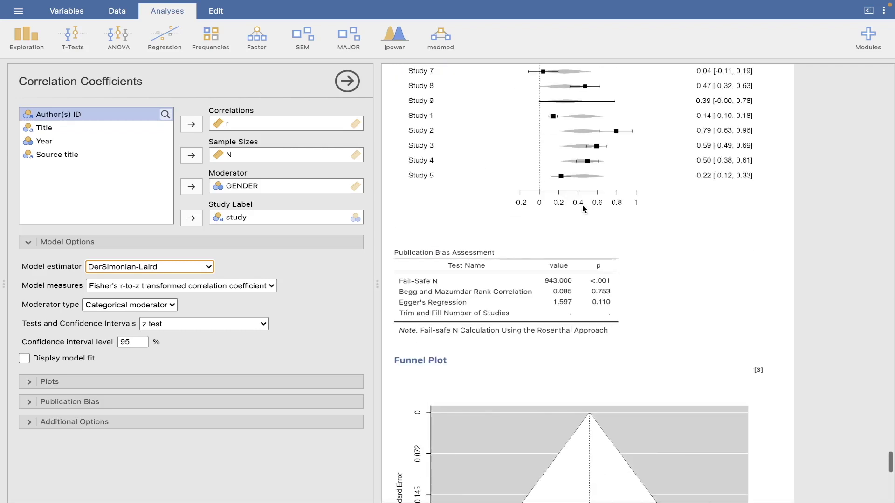
{"action": "scroll", "coordinate": [584, 208], "scroll_direction": "up", "scroll_amount": 3}
{"action": "scroll", "coordinate": [584, 208], "scroll_direction": "up", "scroll_amount": 2}
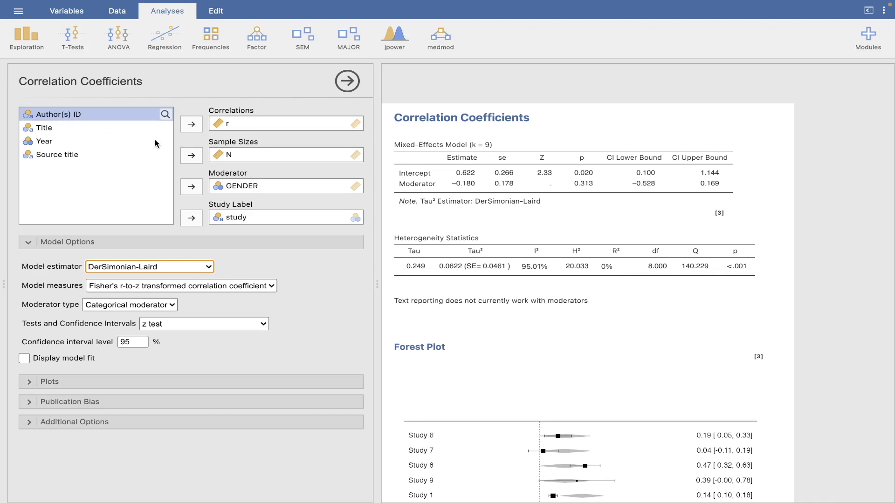
{"action": "left_click", "coordinate": [126, 267]}
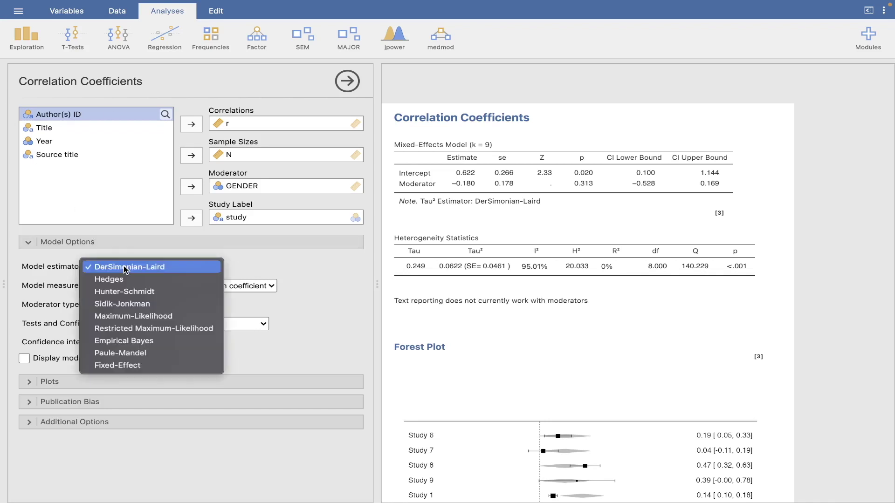
{"action": "left_click", "coordinate": [131, 365]}
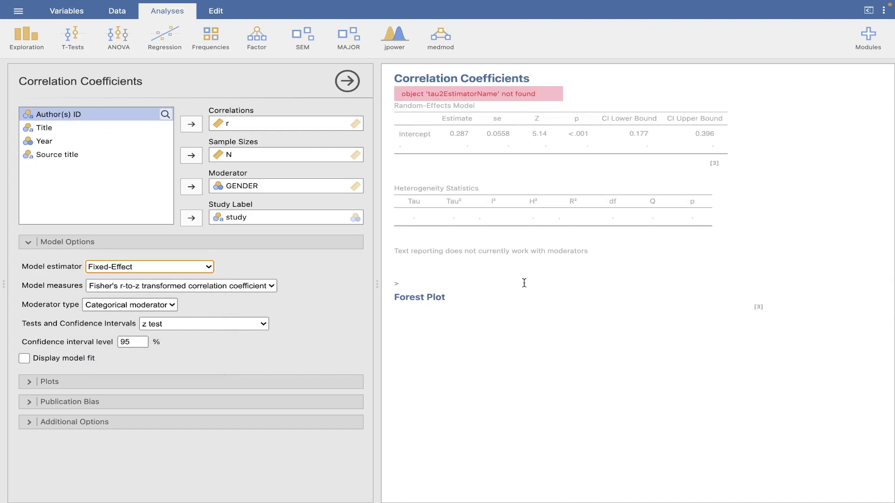
{"action": "left_click", "coordinate": [159, 266]}
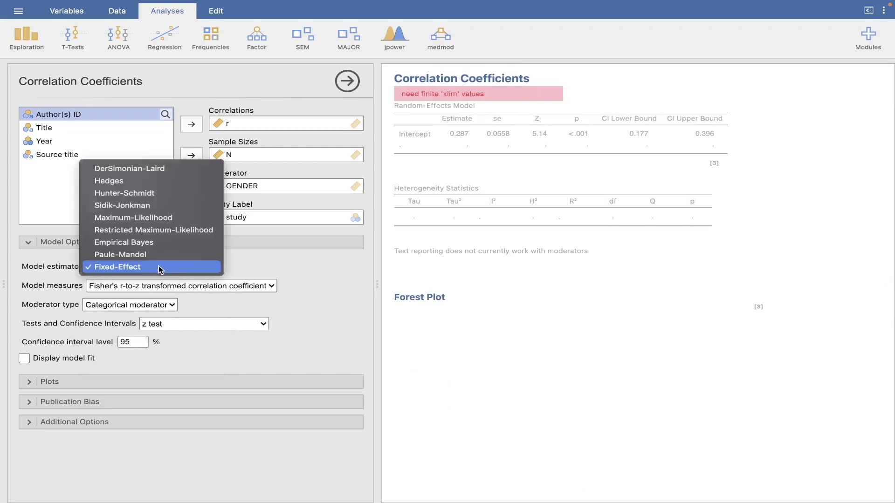
{"action": "left_click", "coordinate": [159, 266]}
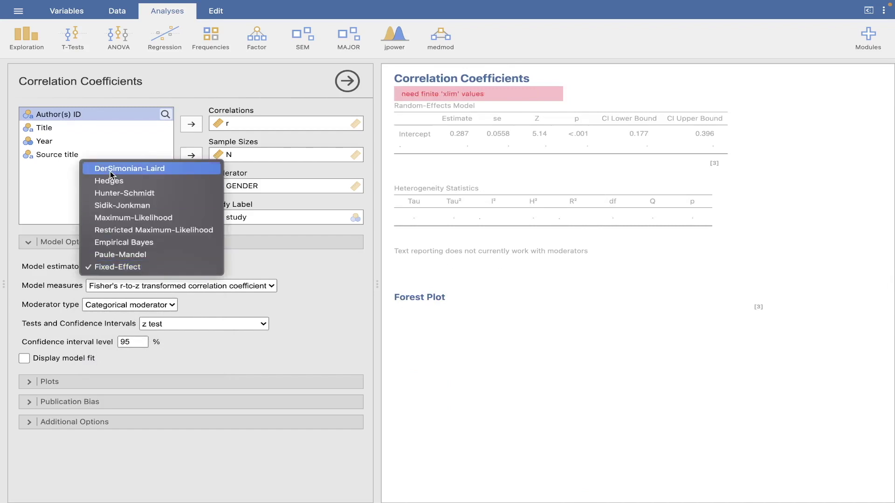
{"action": "left_click", "coordinate": [110, 171]}
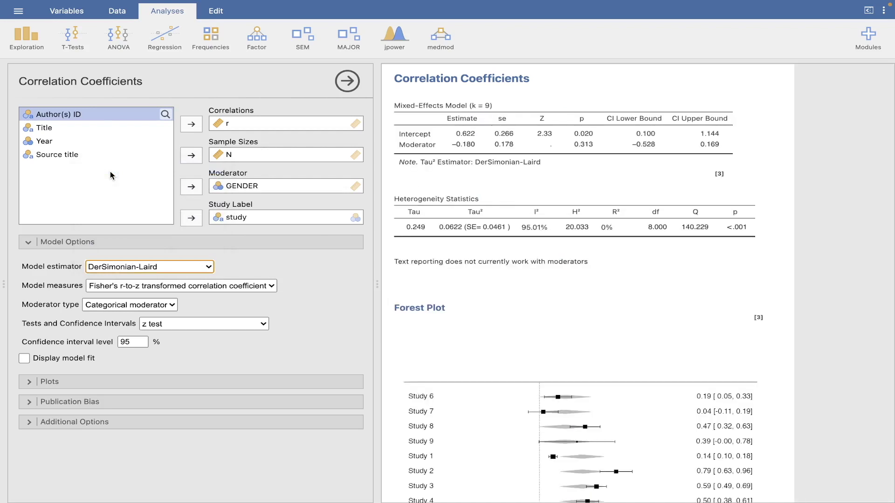
{"action": "scroll", "coordinate": [522, 282], "scroll_direction": "down", "scroll_amount": 2}
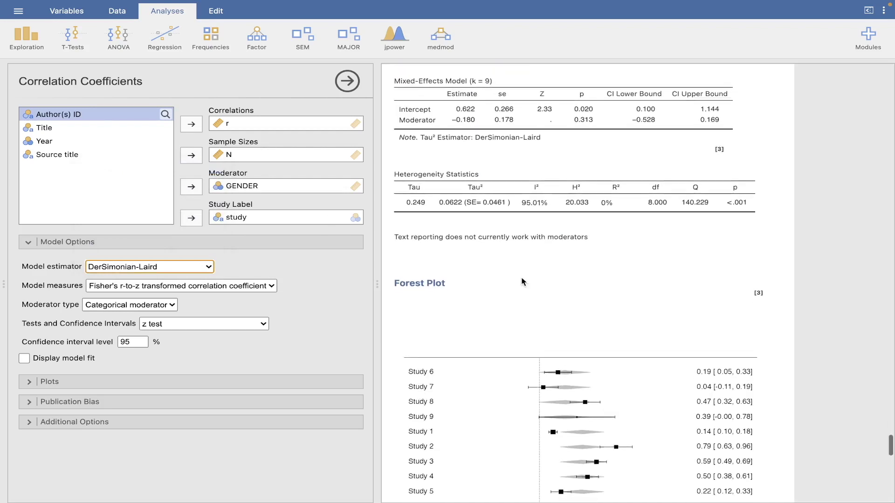
{"action": "scroll", "coordinate": [522, 282], "scroll_direction": "down", "scroll_amount": 2}
{"action": "scroll", "coordinate": [522, 282], "scroll_direction": "down", "scroll_amount": 2}
{"action": "scroll", "coordinate": [522, 281], "scroll_direction": "down", "scroll_amount": 1}
{"action": "scroll", "coordinate": [523, 282], "scroll_direction": "down", "scroll_amount": 3}
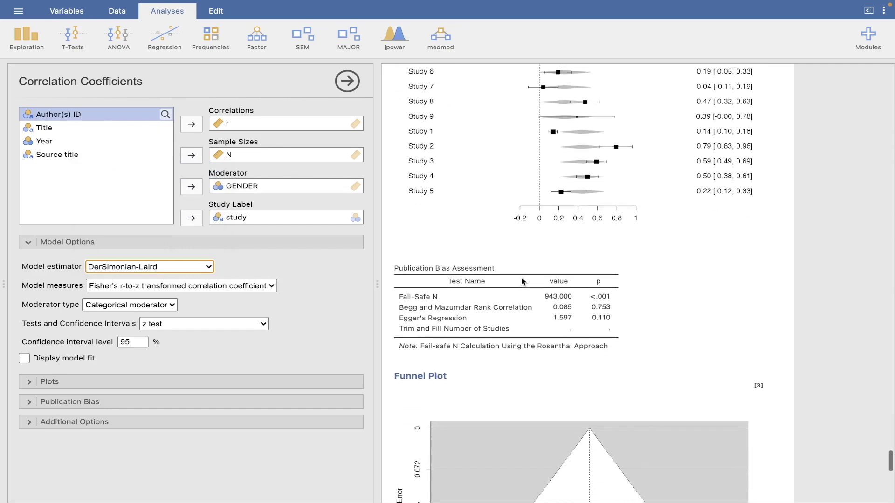
{"action": "scroll", "coordinate": [523, 282], "scroll_direction": "down", "scroll_amount": 1}
{"action": "scroll", "coordinate": [522, 283], "scroll_direction": "down", "scroll_amount": 6}
{"action": "scroll", "coordinate": [522, 281], "scroll_direction": "up", "scroll_amount": 5}
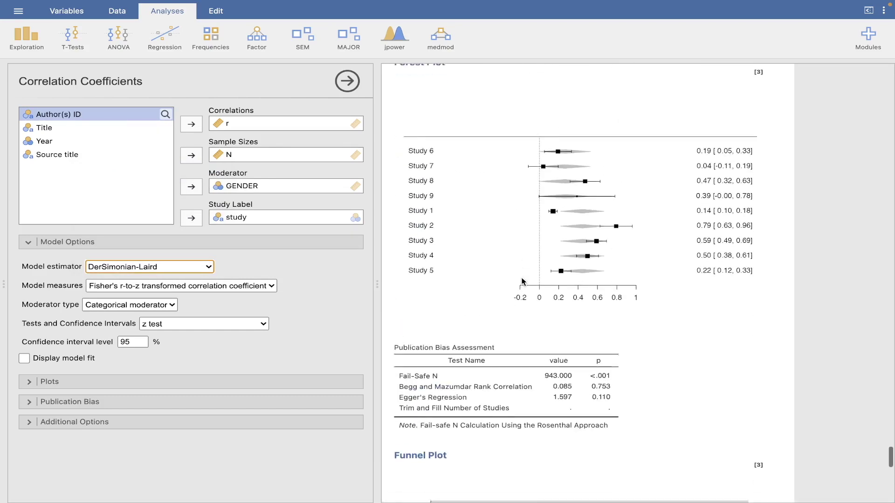
{"action": "scroll", "coordinate": [522, 282], "scroll_direction": "down", "scroll_amount": 5}
{"action": "scroll", "coordinate": [523, 282], "scroll_direction": "up", "scroll_amount": 6}
{"action": "scroll", "coordinate": [523, 282], "scroll_direction": "up", "scroll_amount": 5}
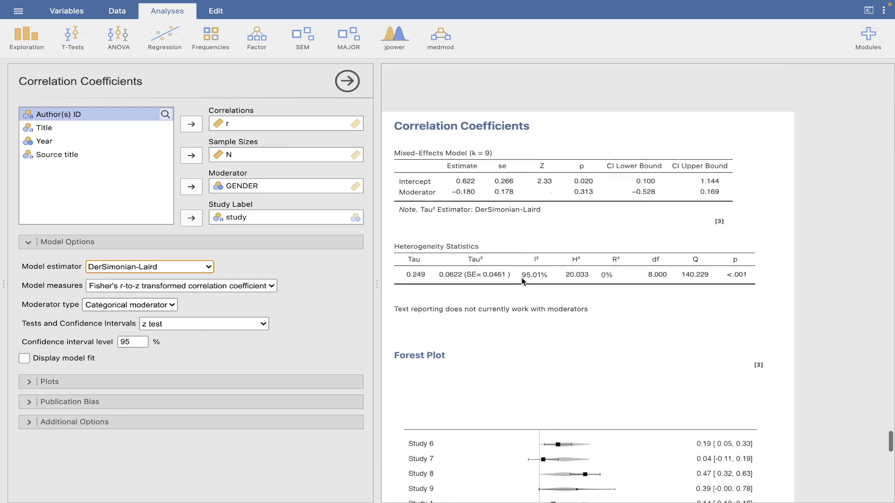
{"action": "scroll", "coordinate": [522, 282], "scroll_direction": "up", "scroll_amount": 2}
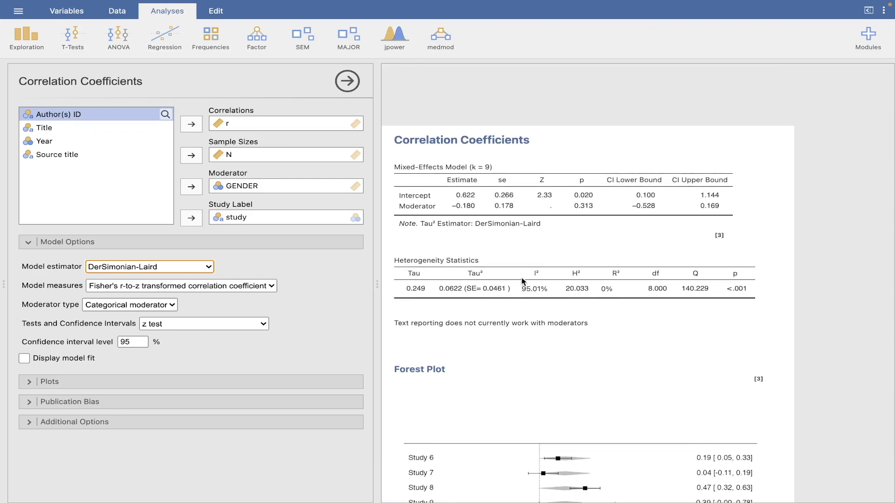